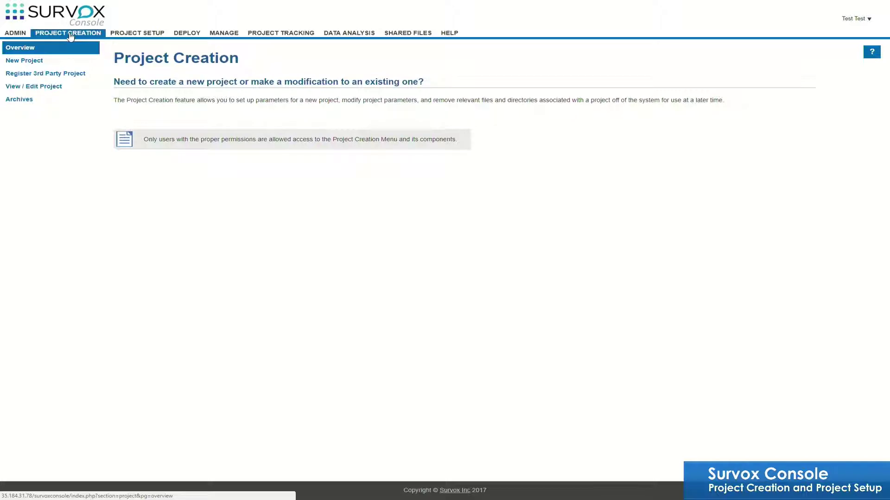
# Step: Start a new project for the client test
pyautogui.click(70, 36)
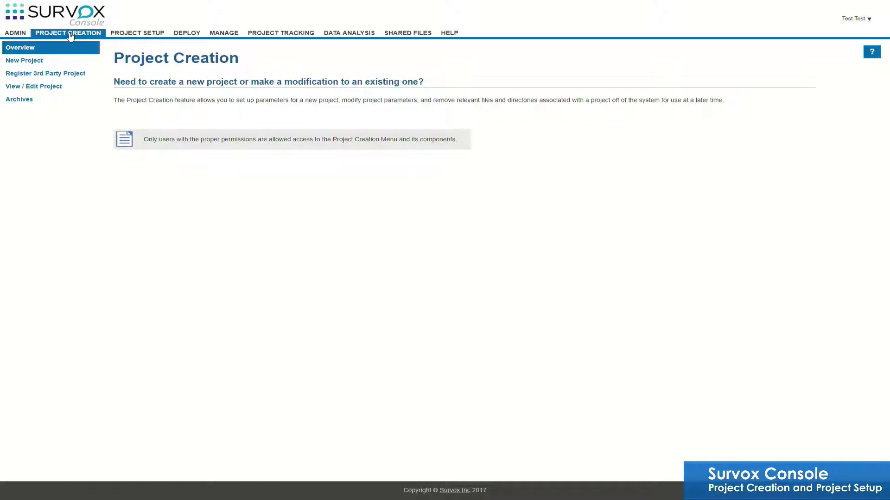
pyautogui.click(33, 62)
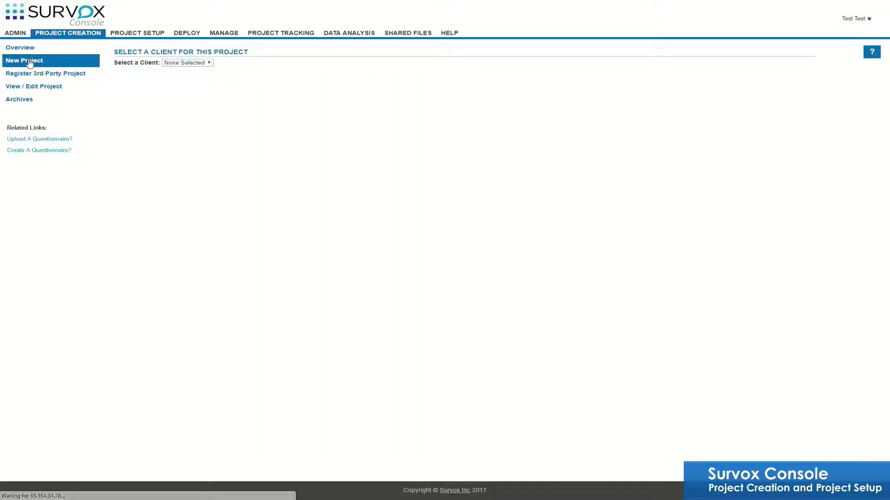
pyautogui.click(203, 64)
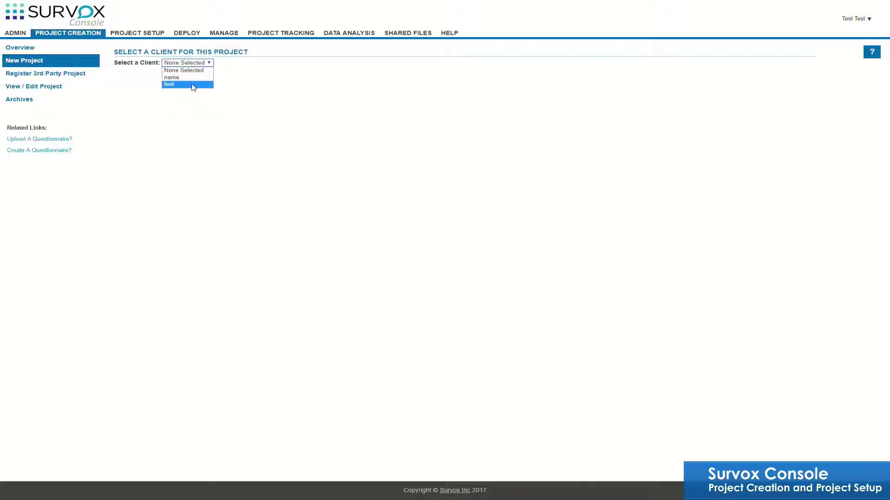
pyautogui.click(193, 84)
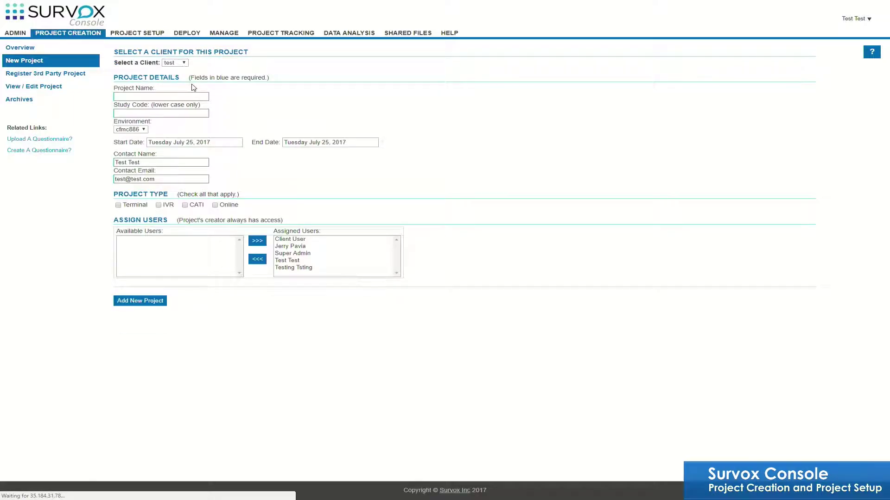
# Step: Name the project Test Project Name, with study code t999 and environment cfmc886
pyautogui.click(186, 97)
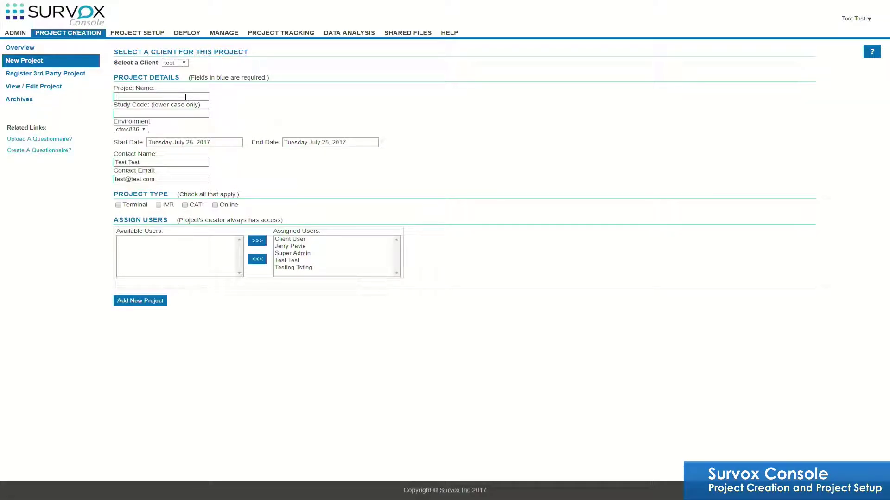
pyautogui.write('Test Proj')
pyautogui.write('ect Name')
pyautogui.write('t999')
pyautogui.click(143, 130)
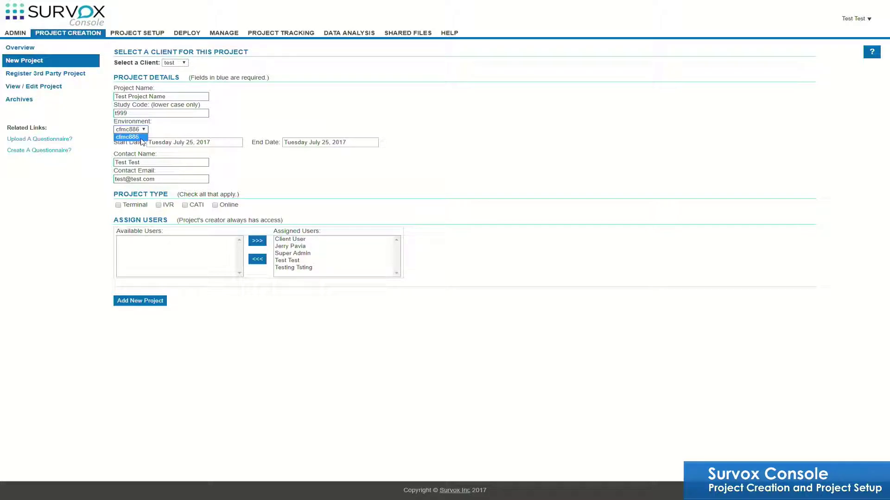
pyautogui.click(141, 140)
# Step: Try the Terminal and IVR project types, clearing each one again
pyautogui.click(118, 205)
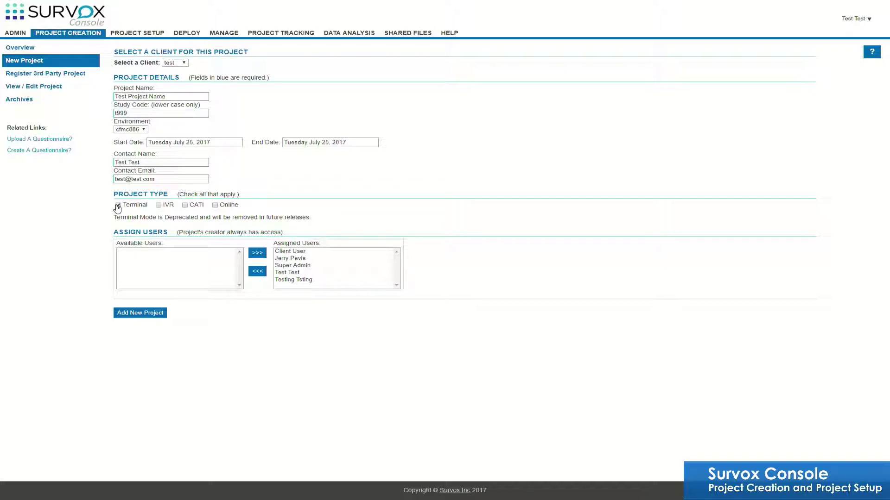
pyautogui.click(118, 205)
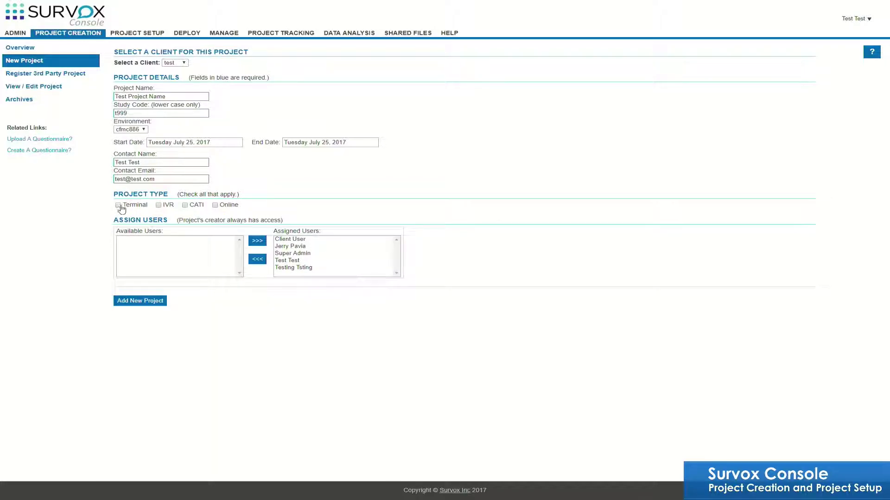
pyautogui.click(159, 205)
pyautogui.click(159, 205)
# Step: Check the Open or Closed choices for an Online study, and set CATI as the only project type
pyautogui.click(185, 205)
pyautogui.click(215, 205)
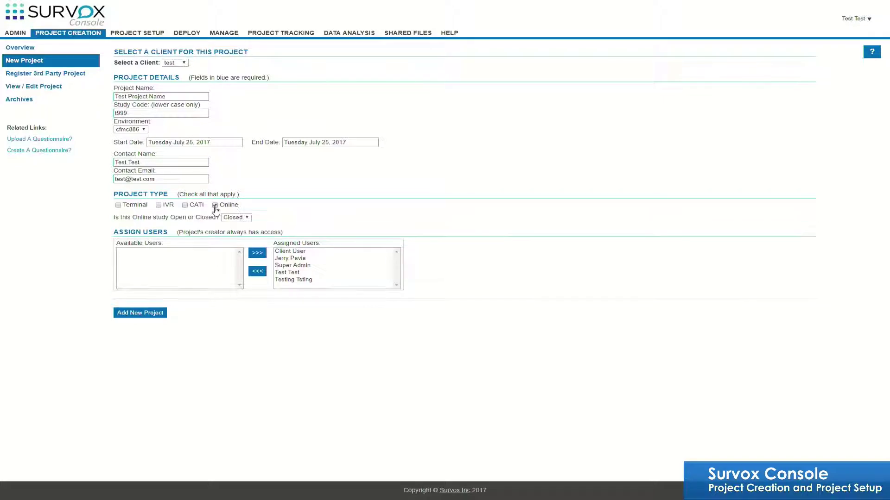
pyautogui.click(248, 218)
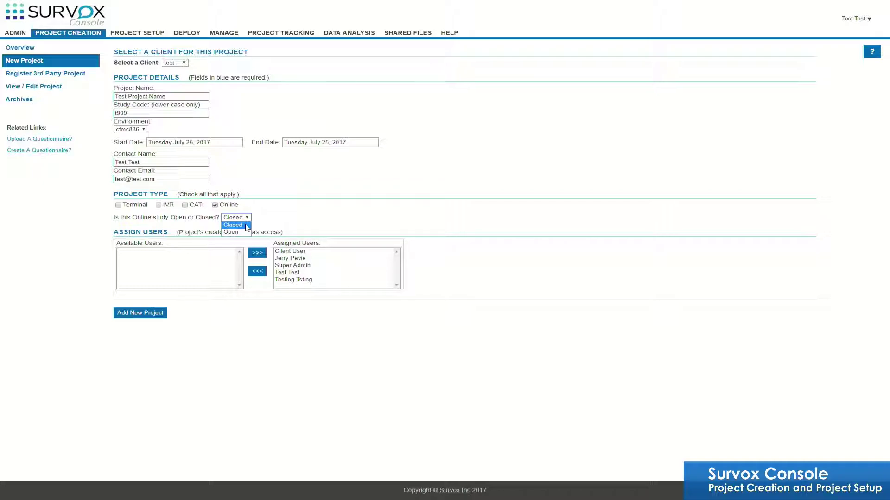
pyautogui.click(282, 217)
pyautogui.click(216, 207)
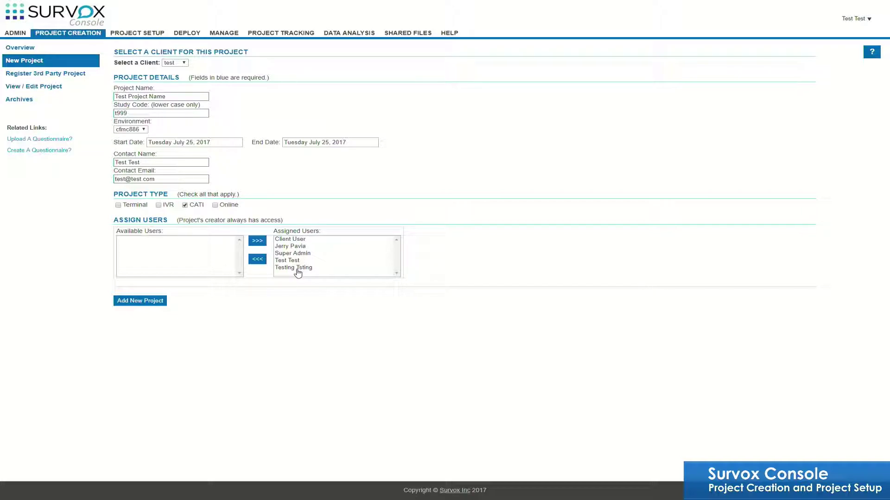
# Step: Keep every user except the last listed one assigned, and add the new project
pyautogui.click(293, 247)
pyautogui.click(257, 259)
pyautogui.click(288, 261)
pyautogui.click(258, 260)
pyautogui.click(133, 240)
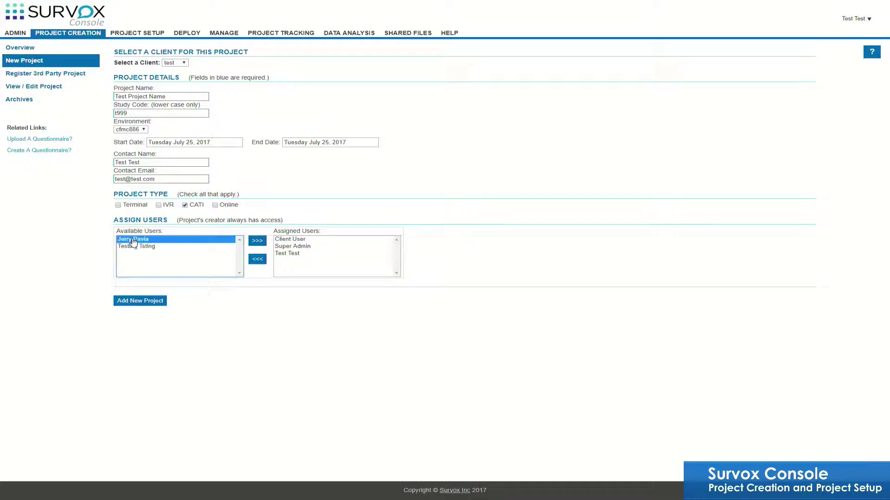
pyautogui.click(257, 240)
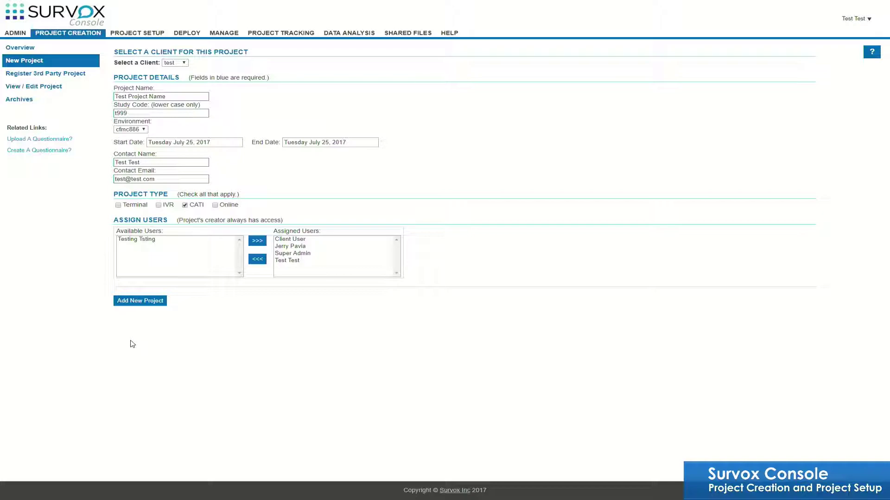
pyautogui.click(139, 303)
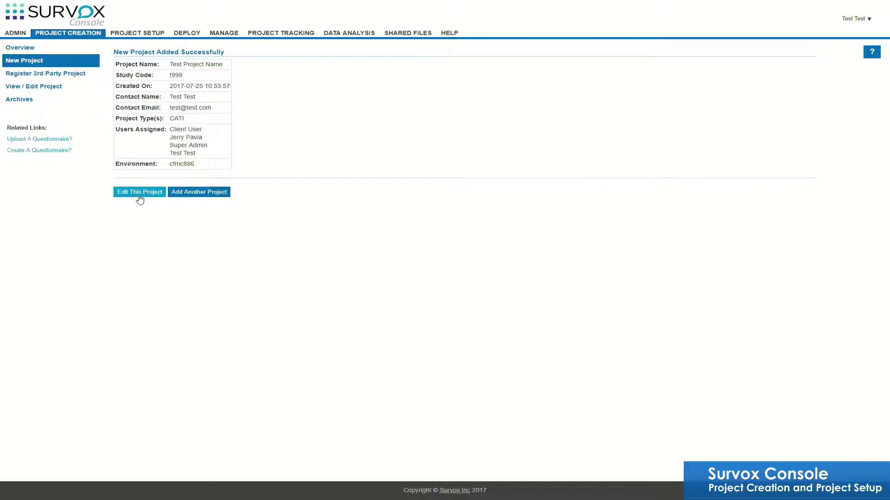
# Step: Edit the new project by unassigning and reassigning Super Admin, and update its project details
pyautogui.click(64, 93)
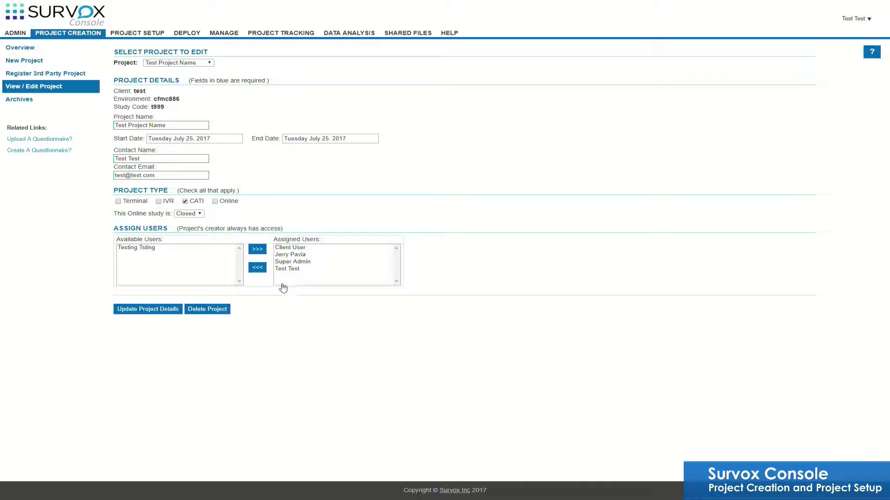
pyautogui.click(287, 269)
pyautogui.click(291, 262)
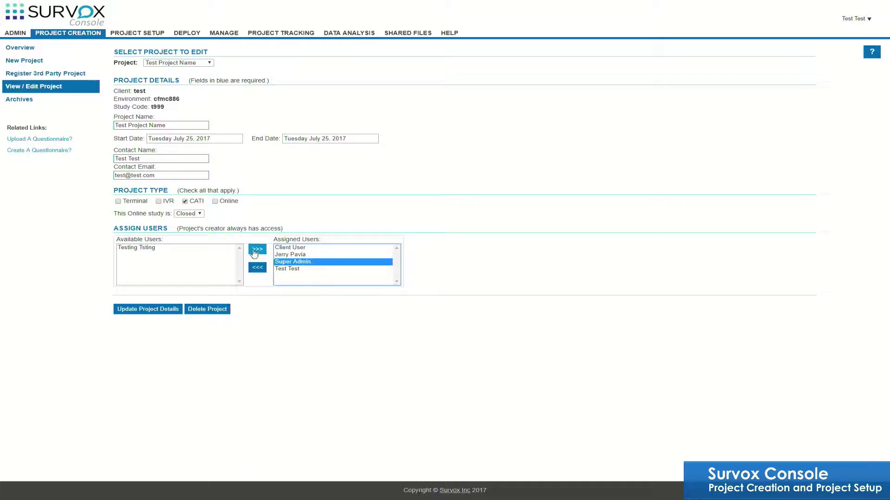
pyautogui.click(258, 269)
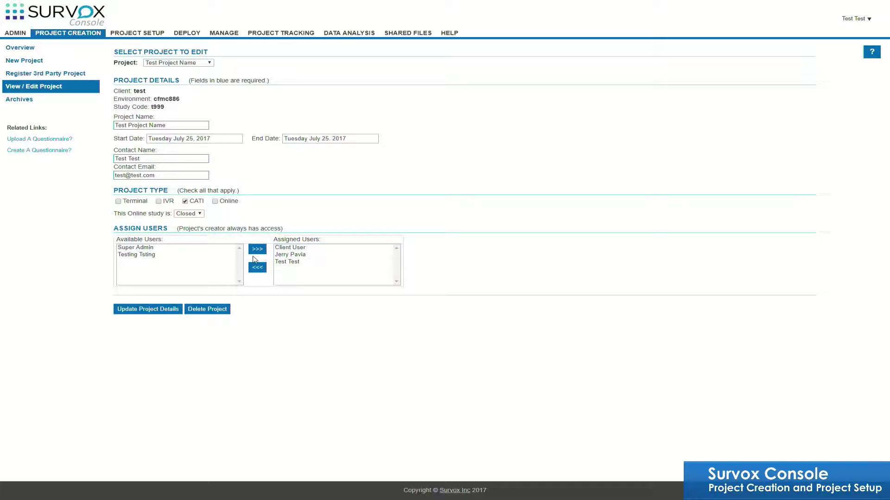
pyautogui.click(132, 255)
pyautogui.click(137, 248)
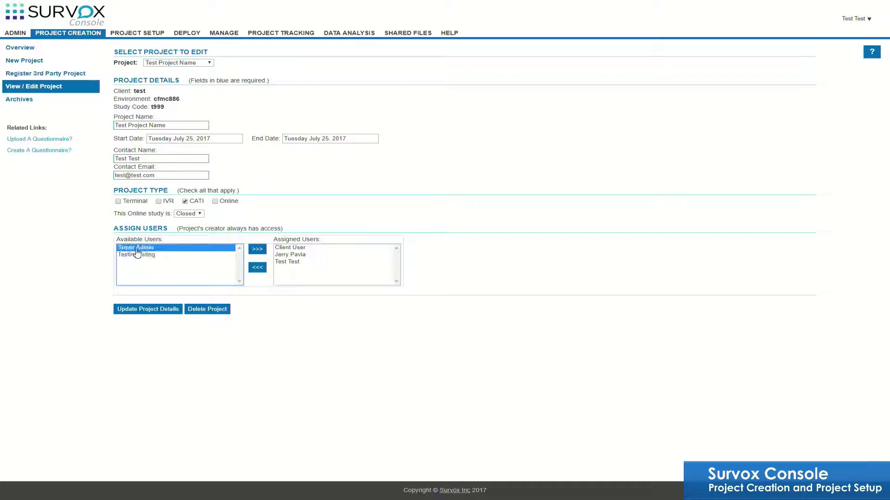
pyautogui.click(261, 251)
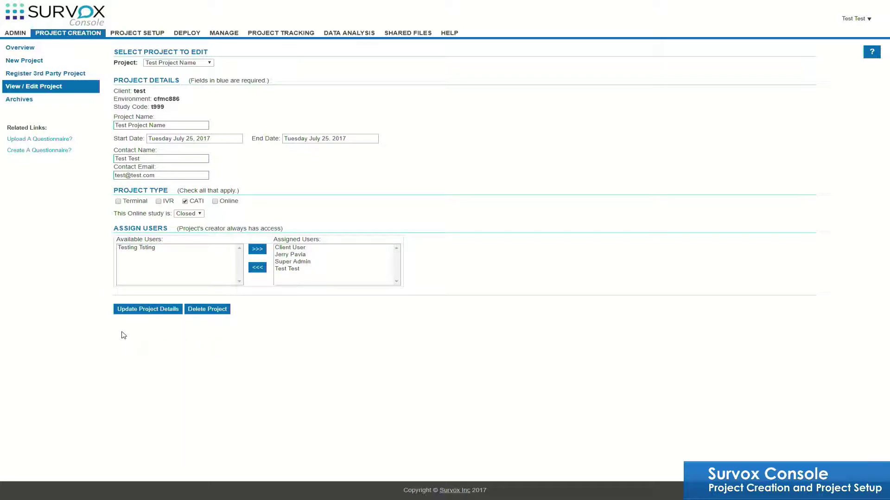
pyautogui.click(149, 310)
# Step: Try to archive the project t111
pyautogui.click(26, 102)
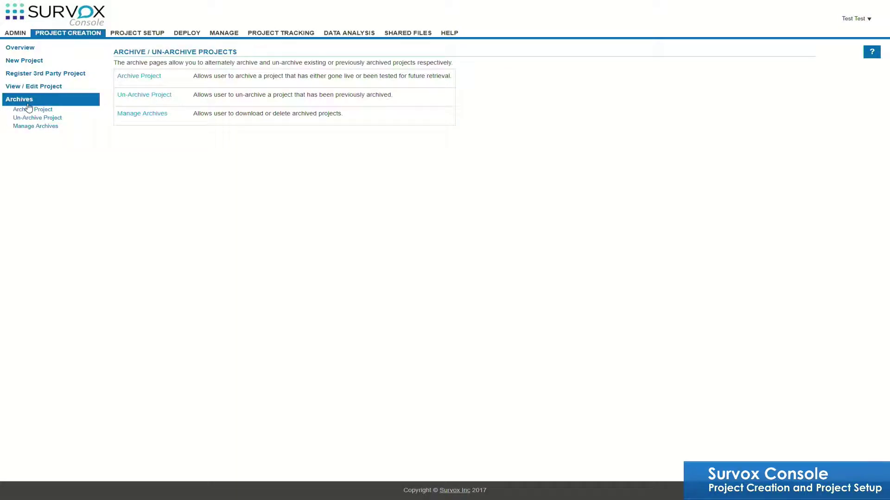
pyautogui.click(49, 110)
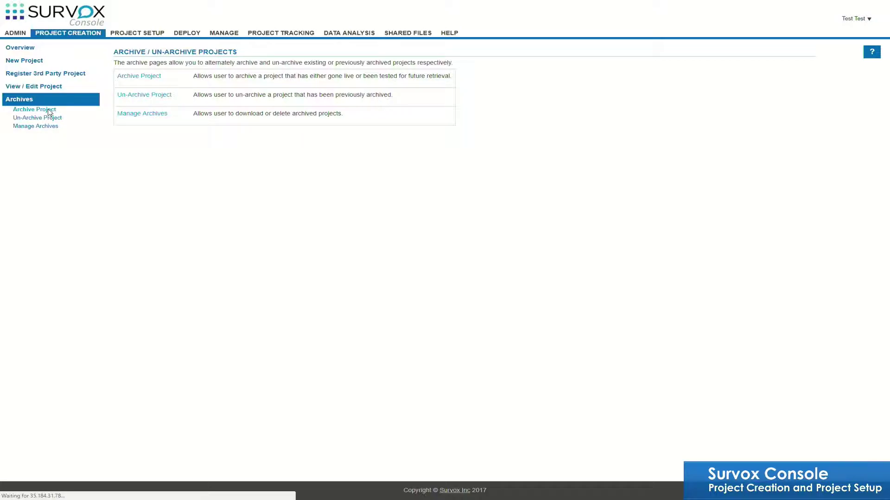
pyautogui.click(209, 66)
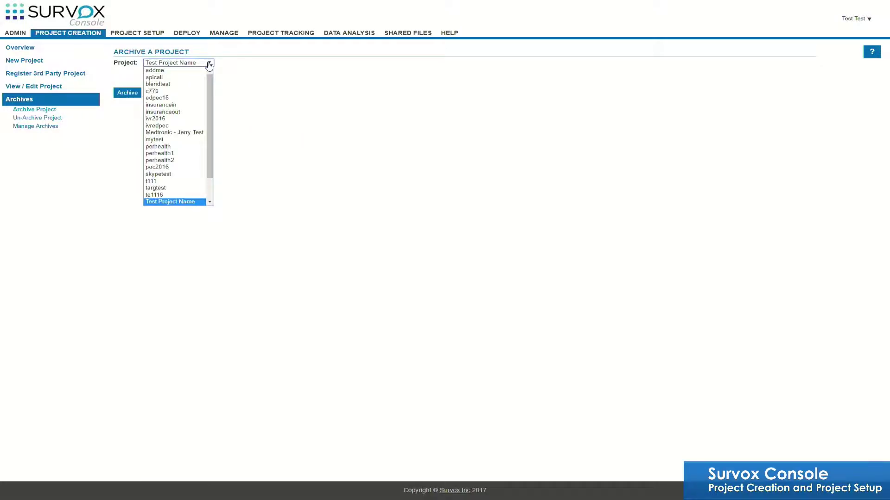
pyautogui.click(157, 183)
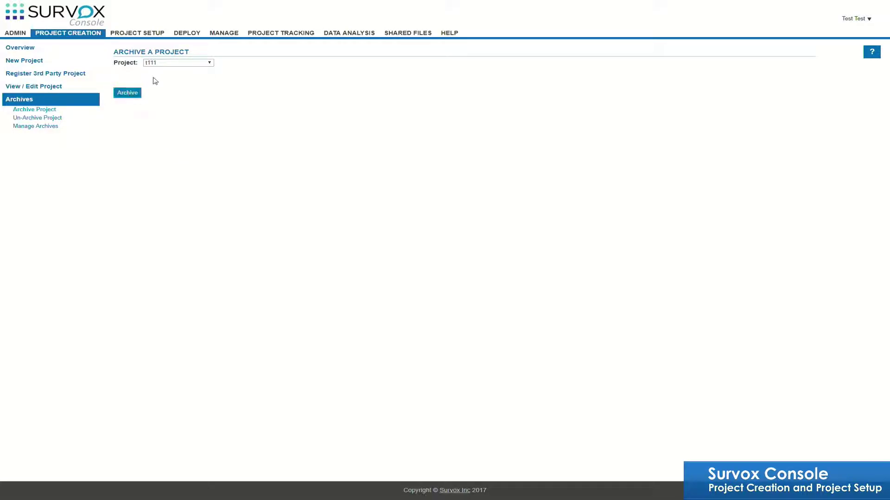
pyautogui.click(135, 96)
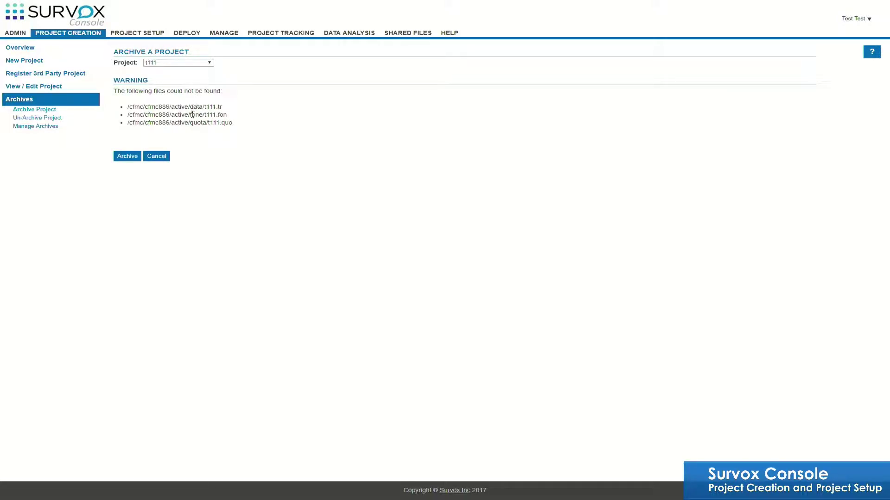
# Step: Archive the project te1116 instead of t111
pyautogui.click(183, 65)
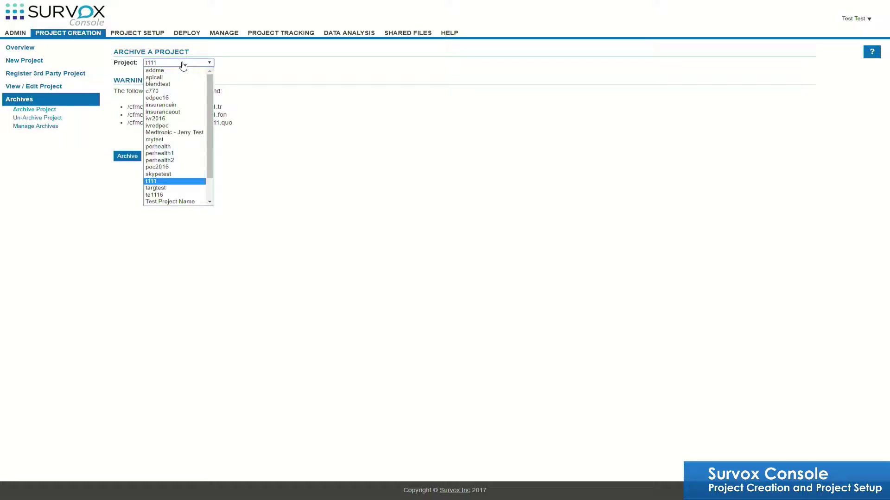
pyautogui.click(162, 201)
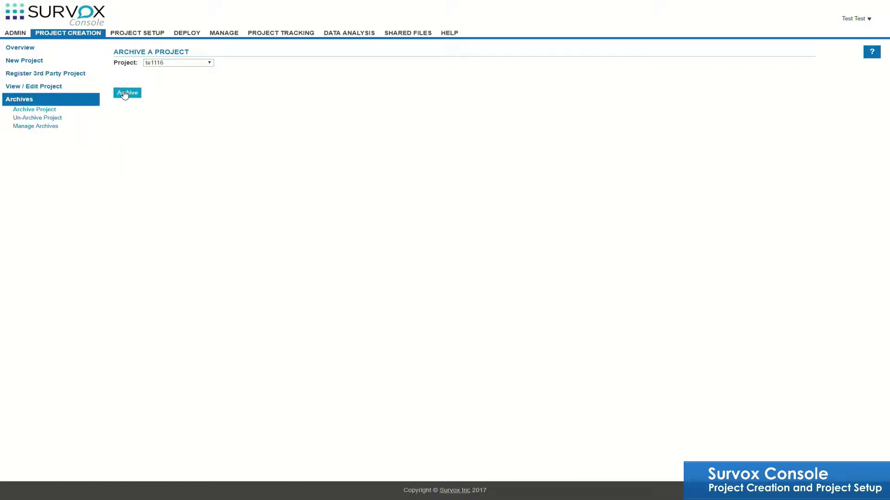
pyautogui.click(125, 96)
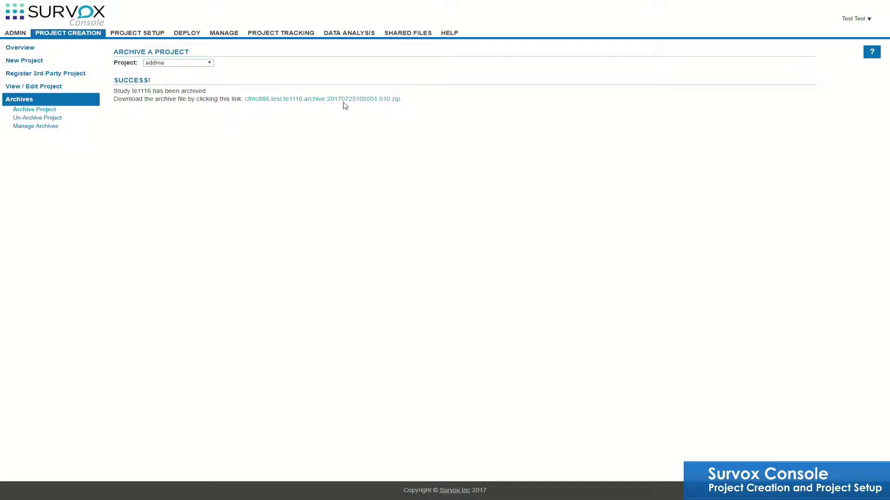
# Step: Look through the archived projects available for un-archiving
pyautogui.click(65, 119)
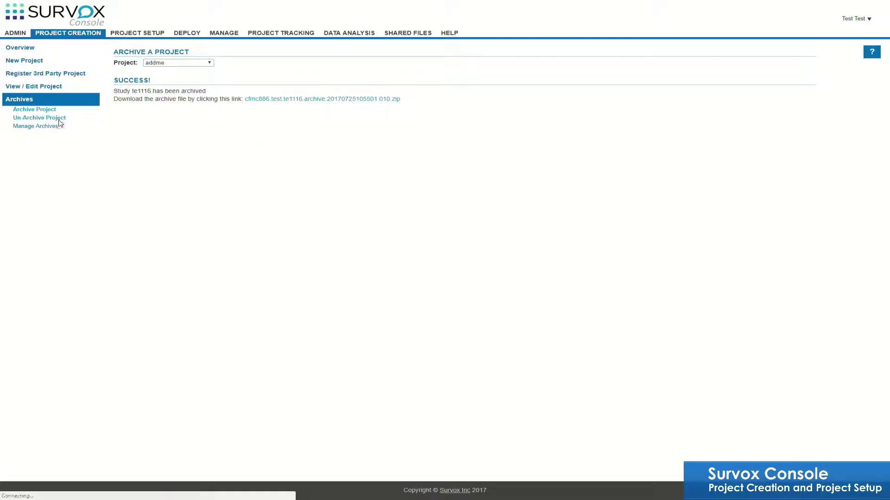
pyautogui.click(183, 64)
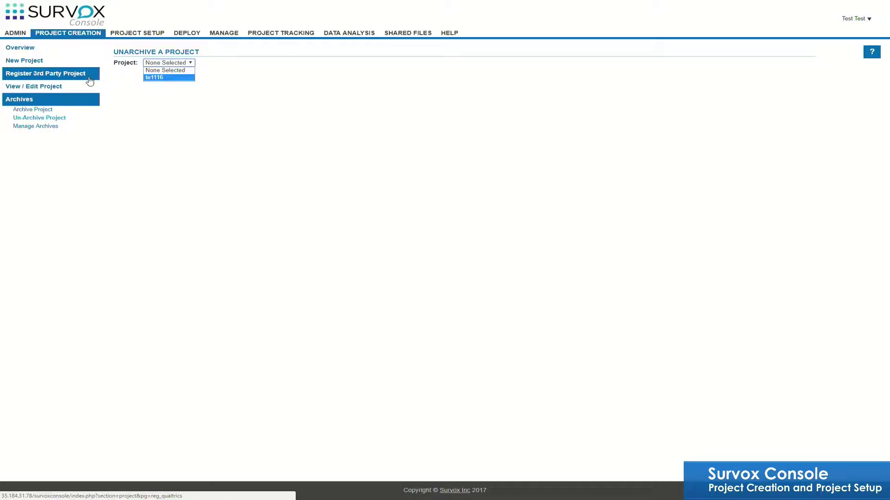
# Step: Display the project setup progress tracker for Test Project Name
pyautogui.click(146, 35)
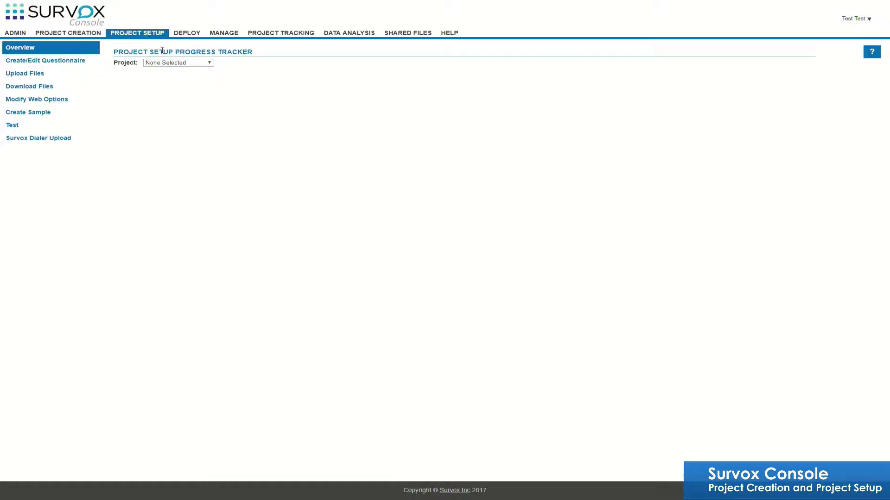
pyautogui.click(178, 64)
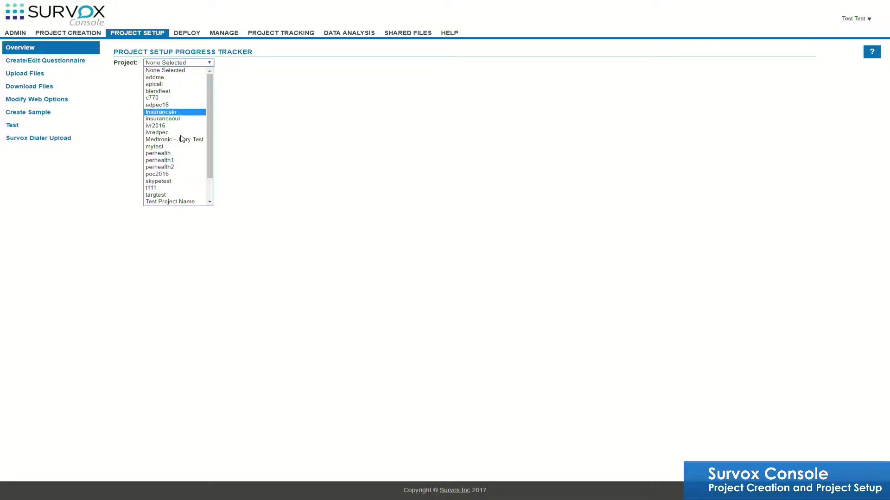
pyautogui.click(188, 202)
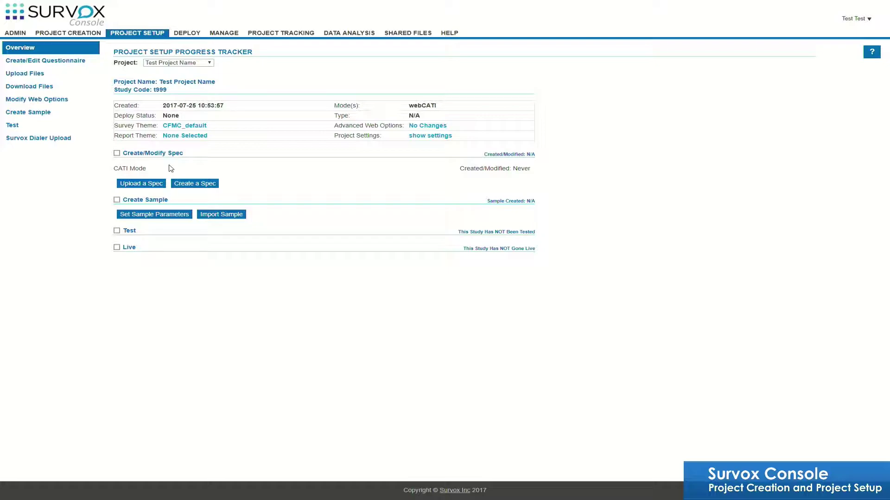
# Step: Upload the questionnaire file t999.qpx from the projects folder to Test Project Name
pyautogui.click(82, 78)
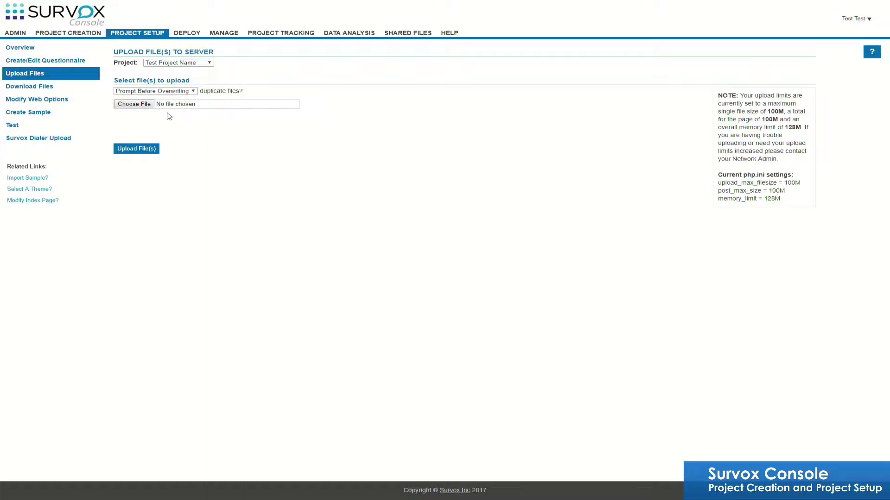
pyautogui.click(139, 104)
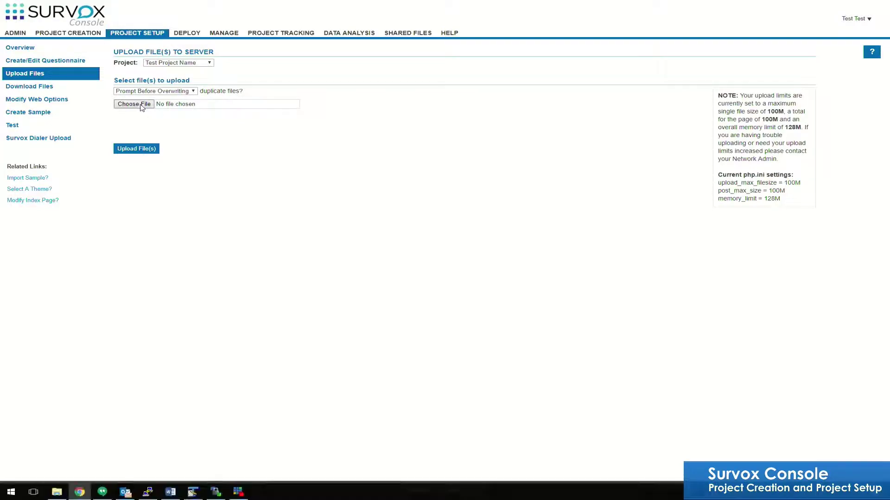
pyautogui.click(101, 67)
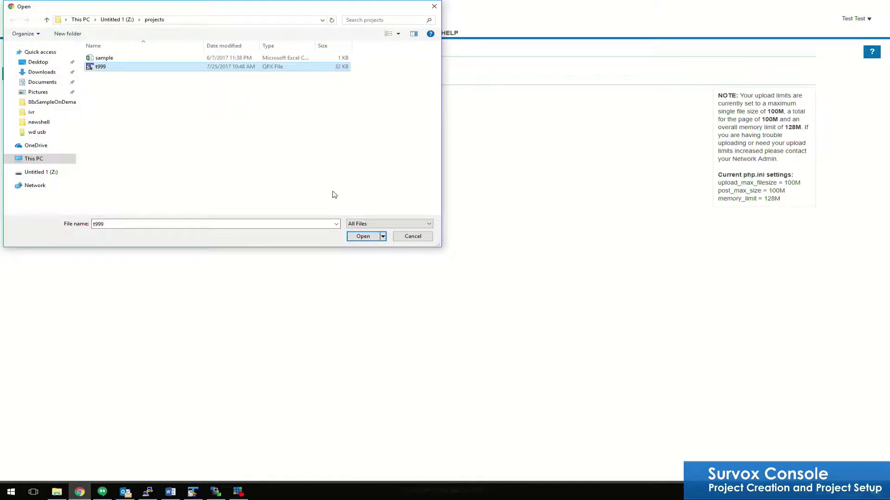
pyautogui.click(364, 237)
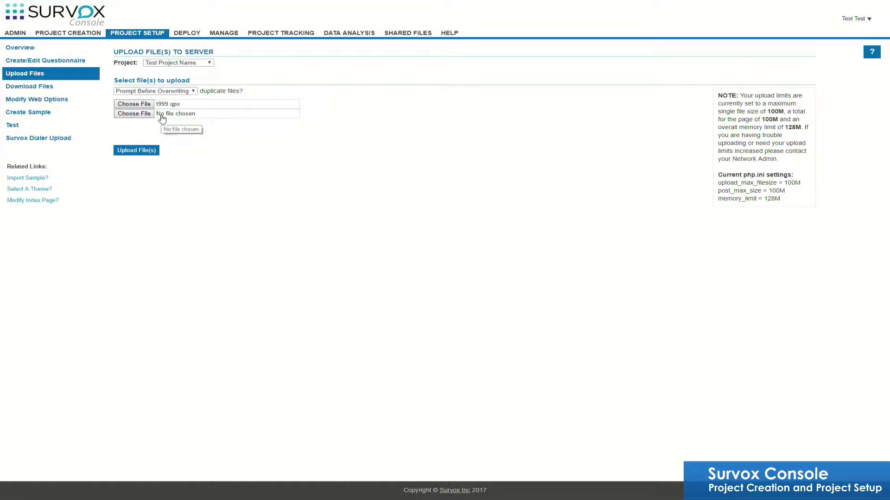
pyautogui.click(144, 154)
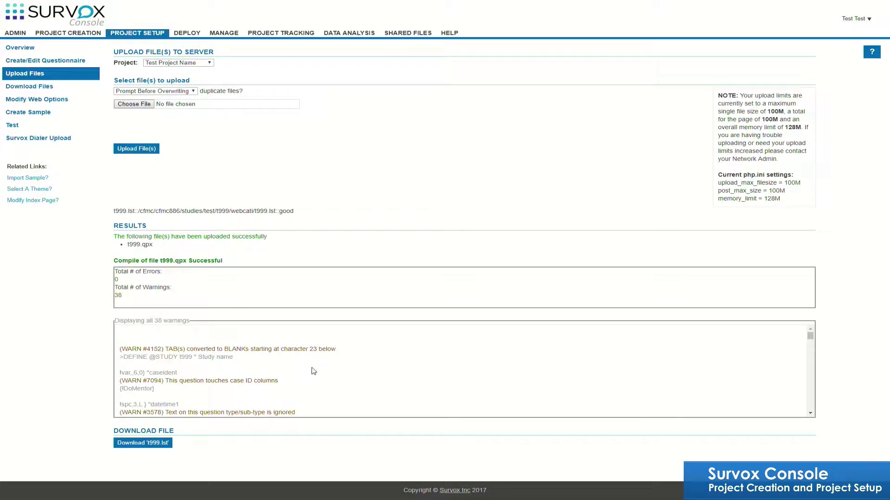
# Step: Read through the compile warnings listed for the uploaded t999.qpx questionnaire
pyautogui.scroll(-2, 338, 372)
pyautogui.scroll(-5, 339, 373)
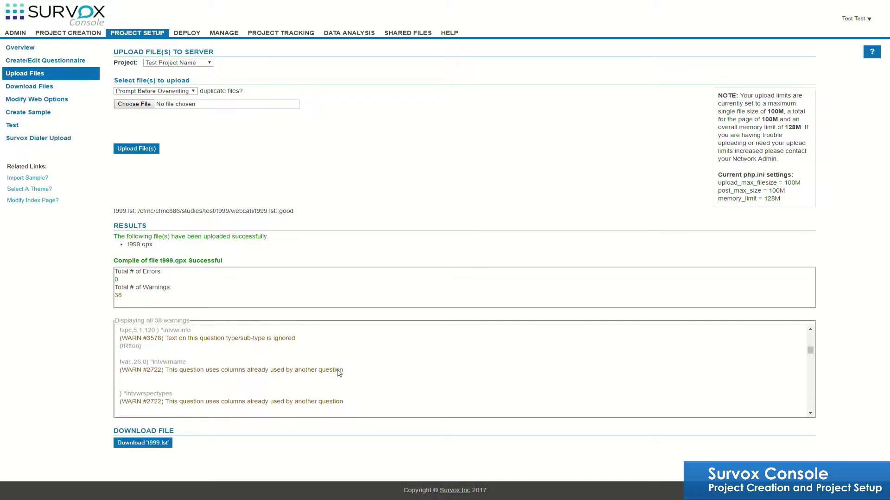
pyautogui.scroll(-5, 339, 374)
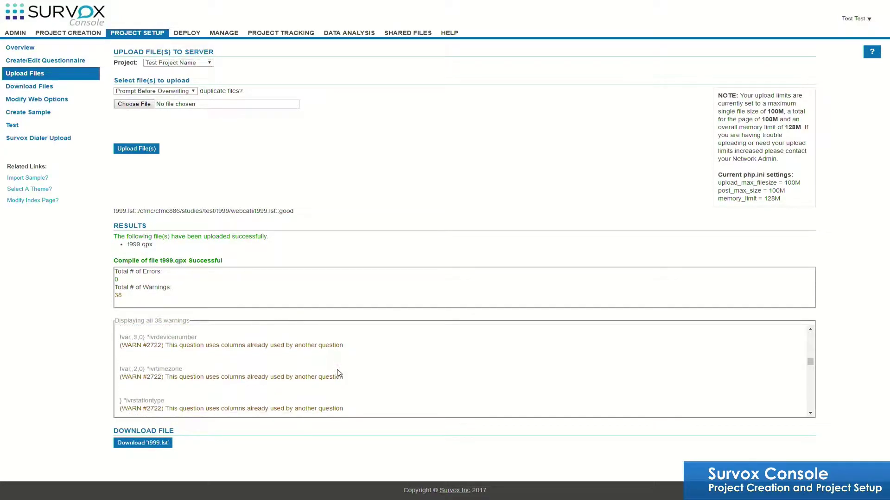
pyautogui.scroll(-5, 339, 374)
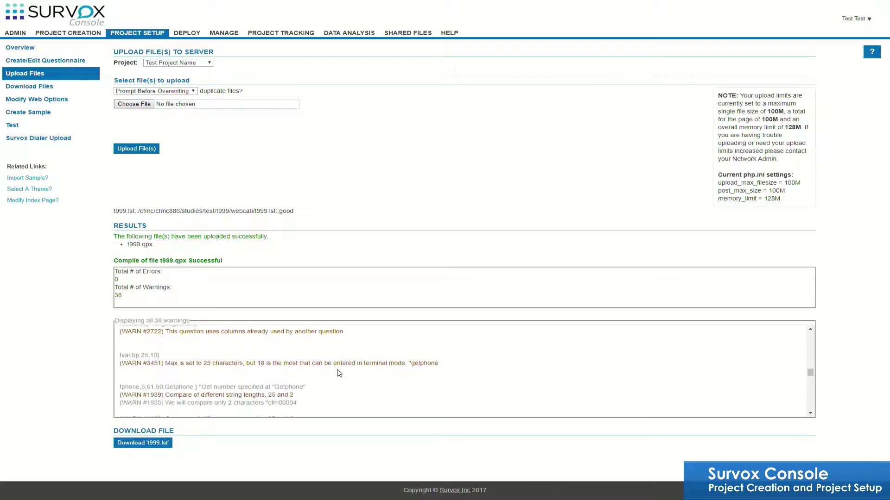
pyautogui.scroll(-5, 340, 374)
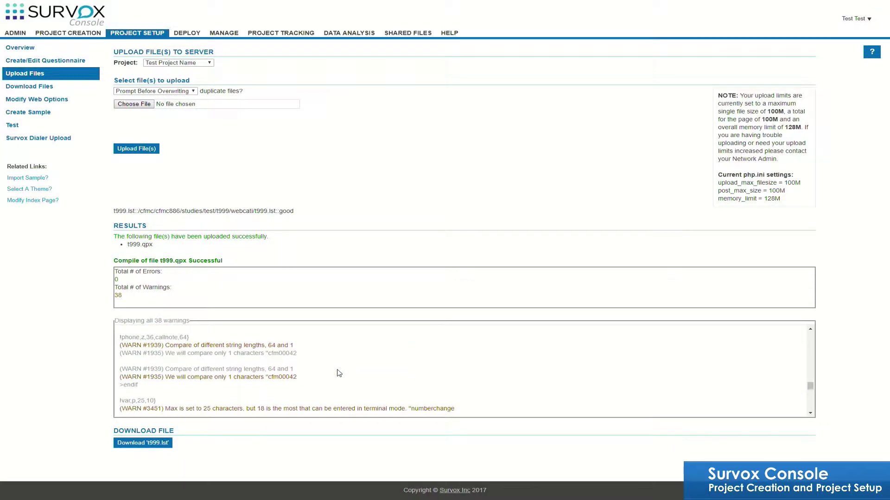
pyautogui.scroll(-5, 339, 374)
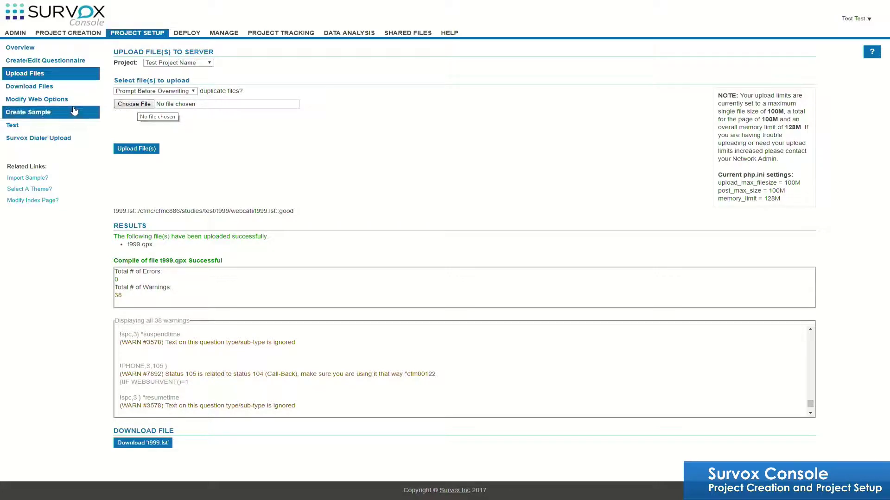
# Step: Start a sample import for Test Project Name with Upload Sample as the source and upload the sample CSV file from the projects folder
pyautogui.click(50, 112)
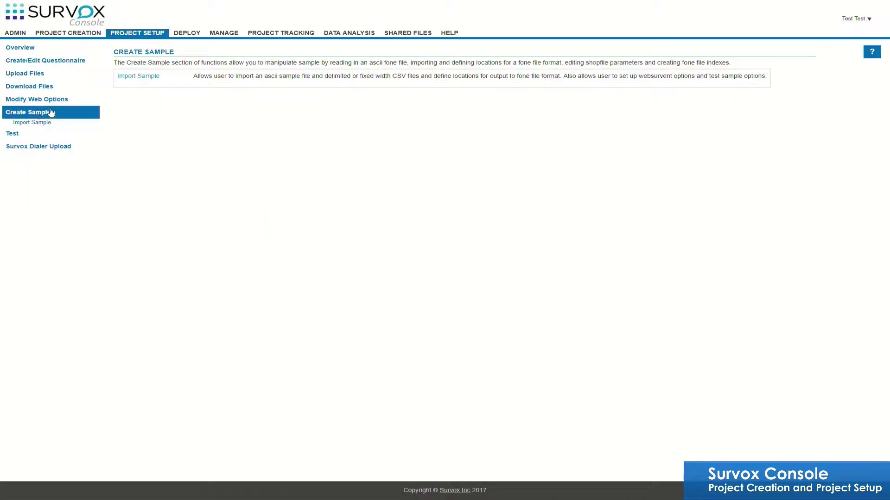
pyautogui.click(135, 77)
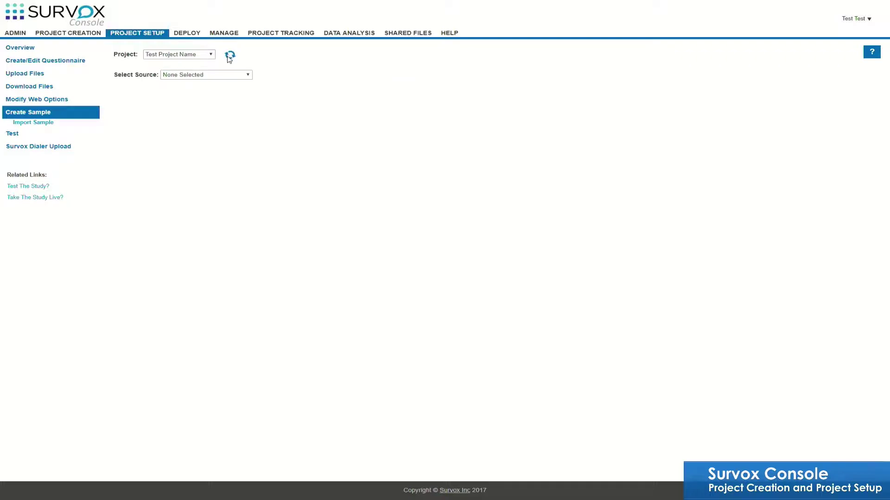
pyautogui.click(218, 75)
pyautogui.click(210, 92)
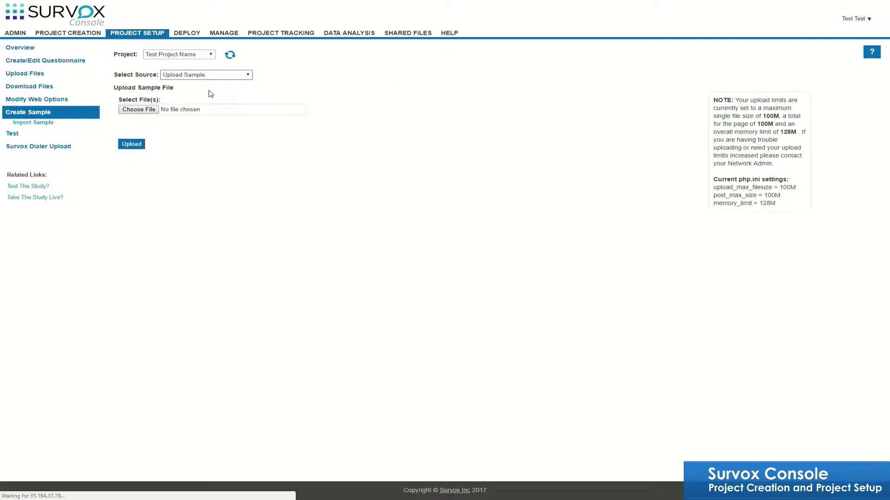
pyautogui.click(138, 110)
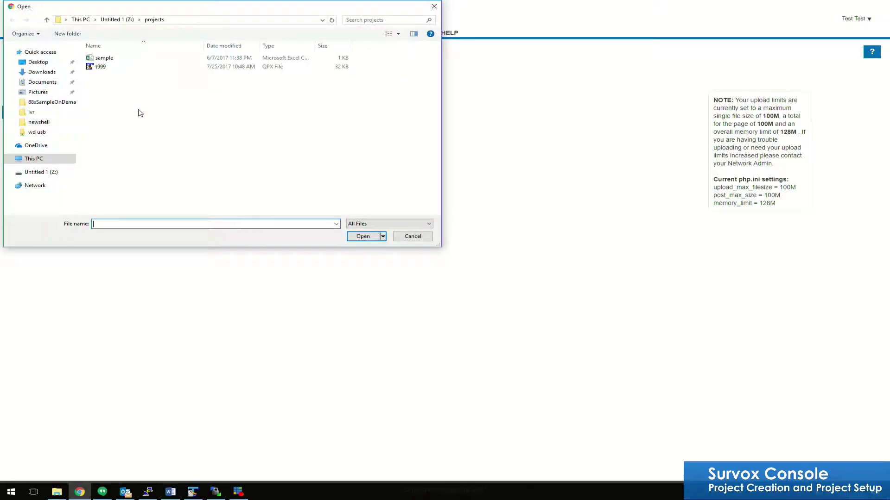
pyautogui.click(111, 59)
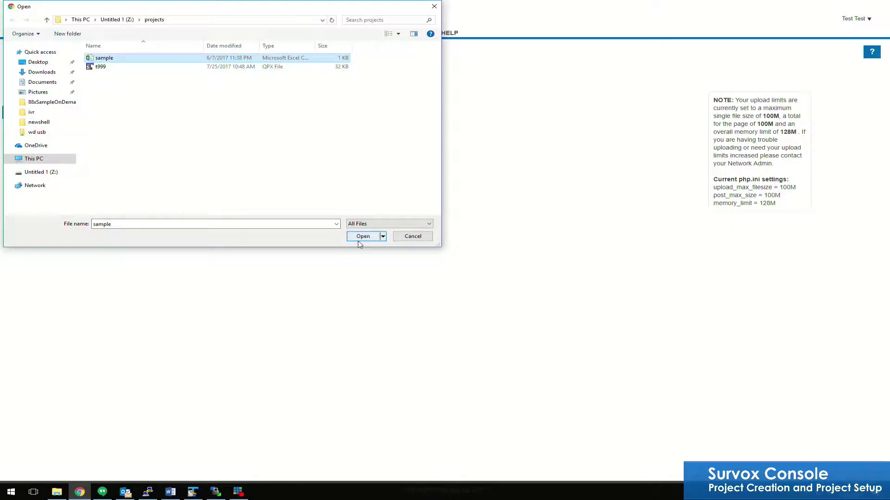
pyautogui.click(363, 237)
pyautogui.click(132, 145)
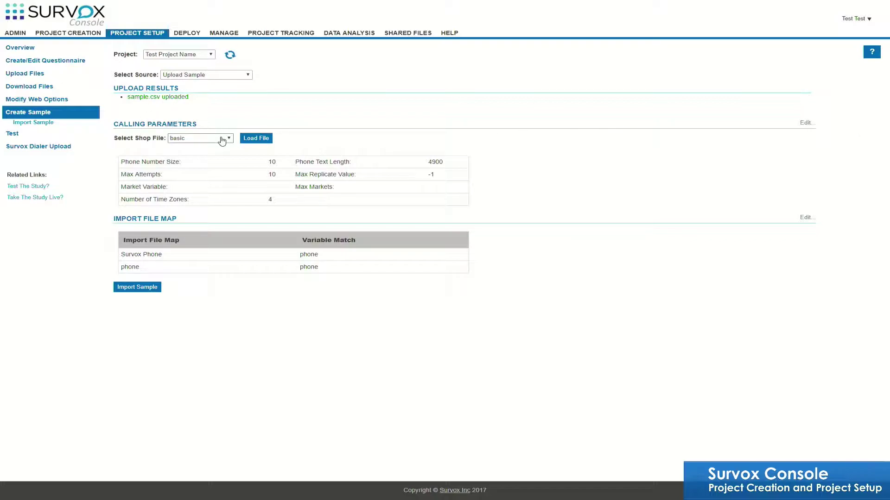
# Step: Open the calling parameters for editing and allow duplicate phone numbers
pyautogui.click(807, 124)
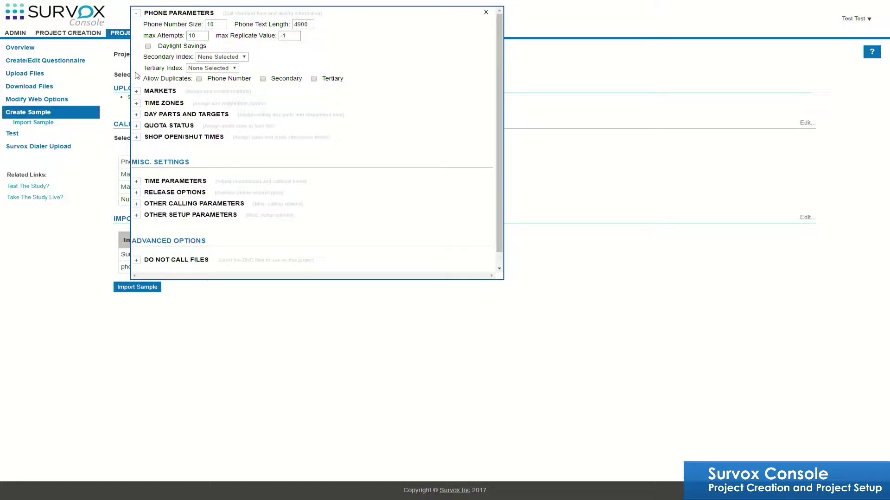
pyautogui.click(199, 79)
# Step: Examine the calling parameters for markets, time zones, day parts and targets, quota status, and shop open/shut times
pyautogui.click(137, 93)
pyautogui.click(137, 92)
pyautogui.click(136, 104)
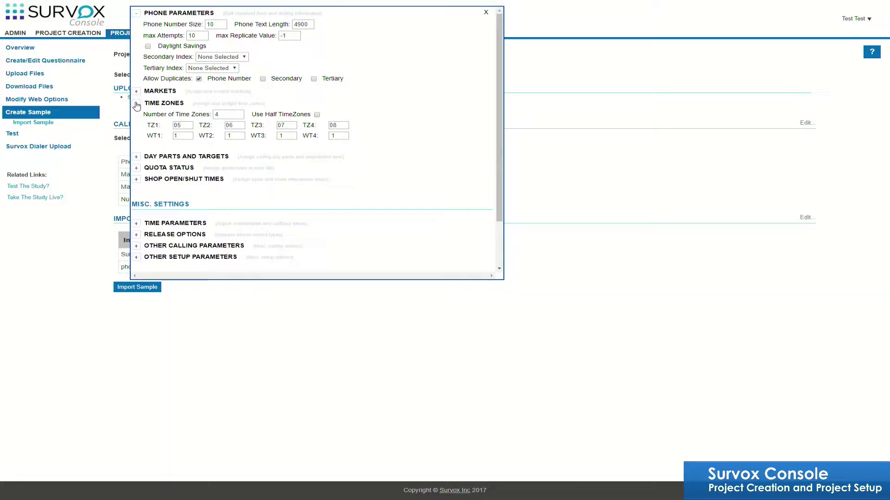
pyautogui.click(137, 104)
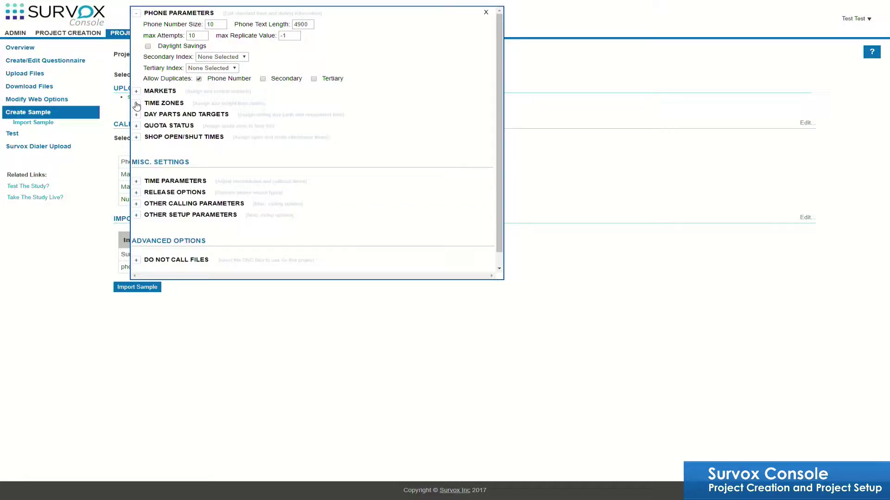
pyautogui.click(138, 115)
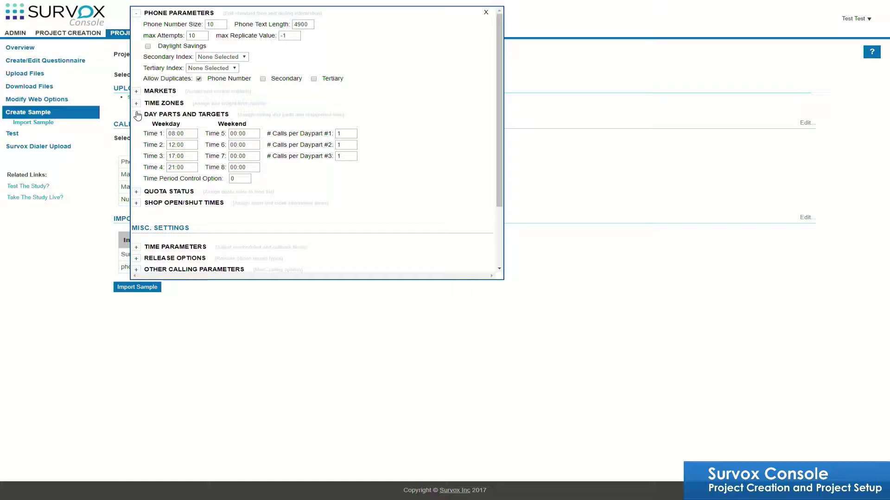
pyautogui.click(137, 115)
pyautogui.click(138, 126)
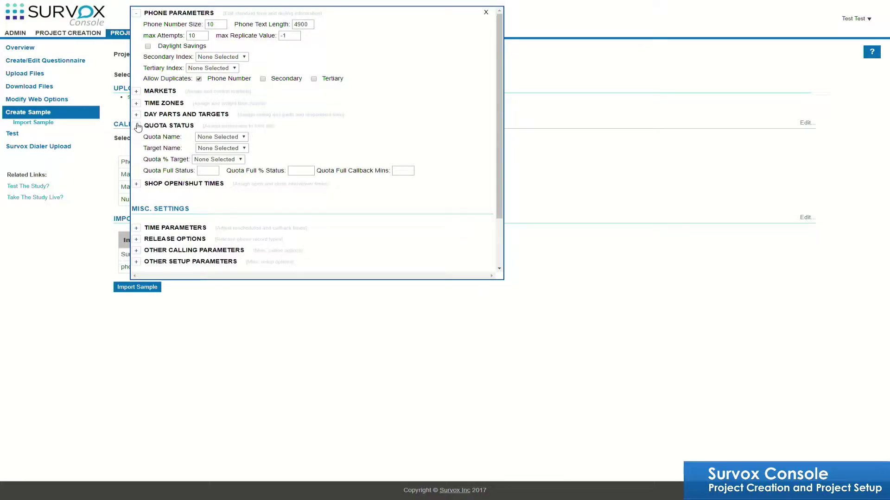
pyautogui.click(137, 127)
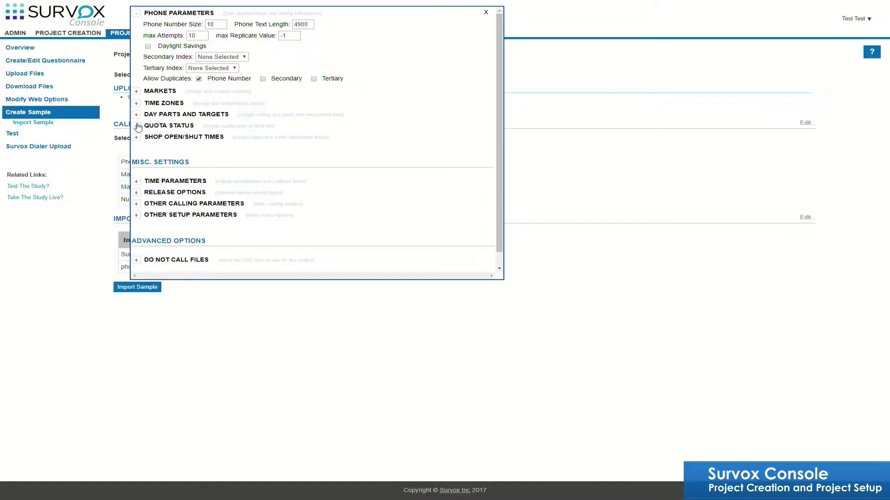
pyautogui.click(136, 137)
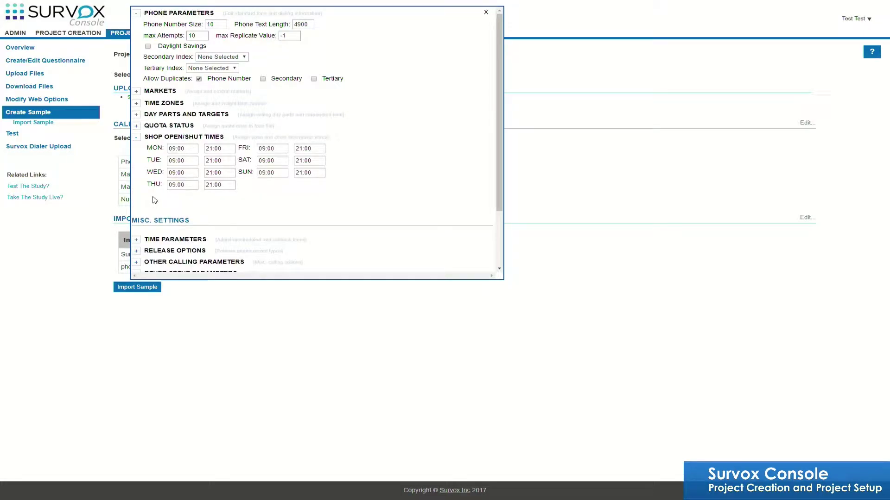
pyautogui.click(136, 137)
# Step: Examine the miscellaneous calling settings: time parameters, release options, other calling parameters and other setup parameters
pyautogui.scroll(-1, 200, 187)
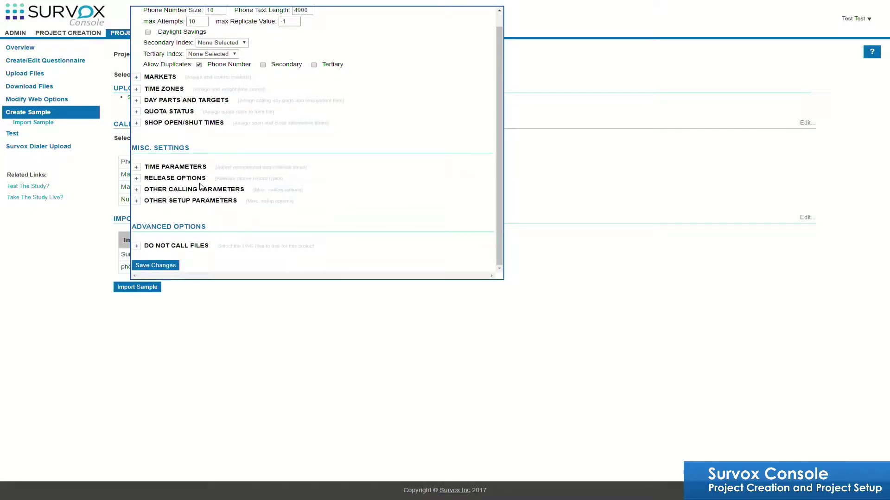
pyautogui.click(136, 168)
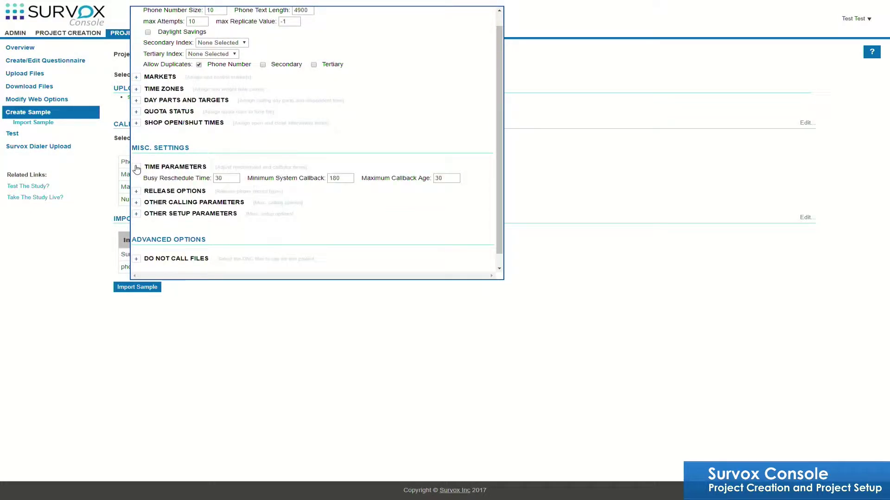
pyautogui.scroll(-1, 136, 168)
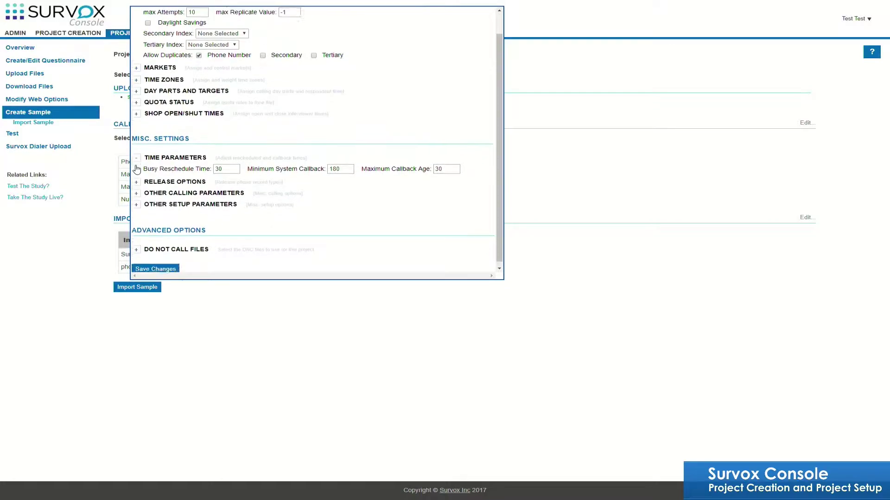
pyautogui.click(137, 179)
pyautogui.scroll(-3, 137, 180)
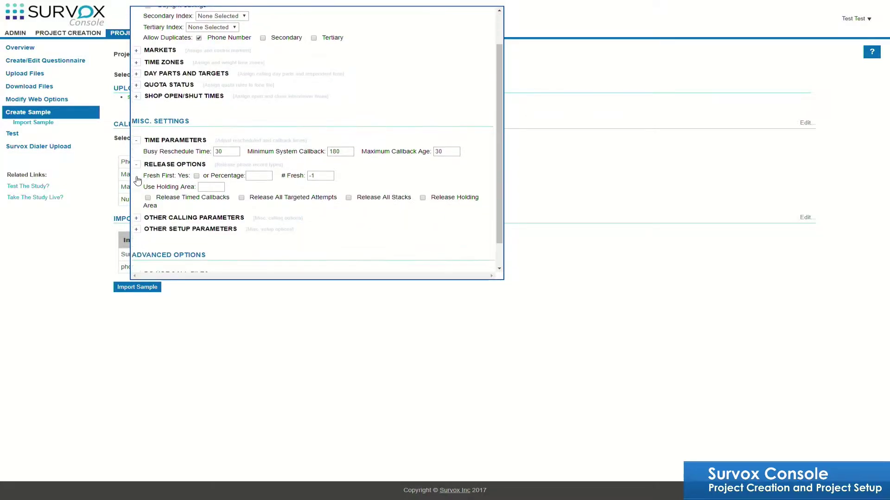
pyautogui.click(137, 191)
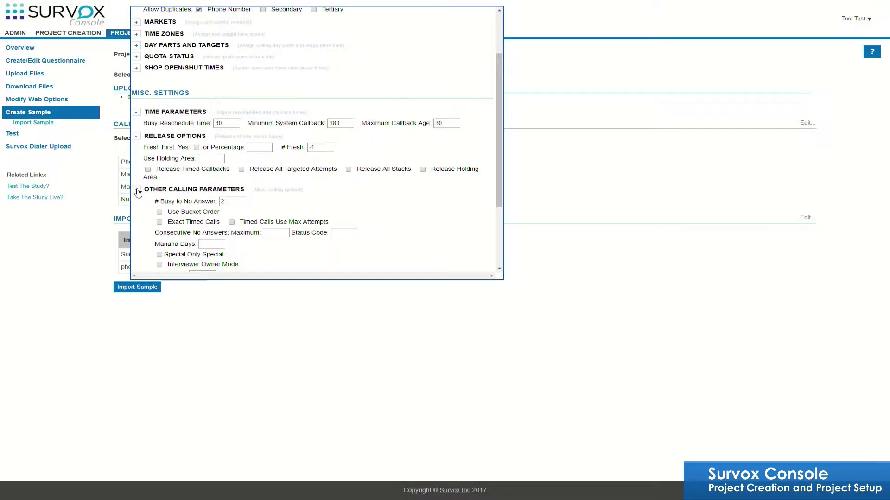
pyautogui.scroll(-5, 138, 192)
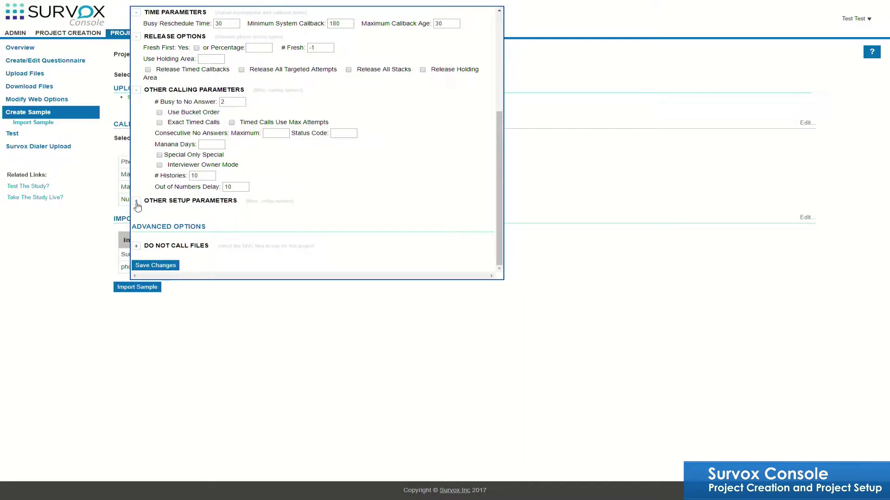
pyautogui.click(136, 203)
pyautogui.scroll(-1, 137, 205)
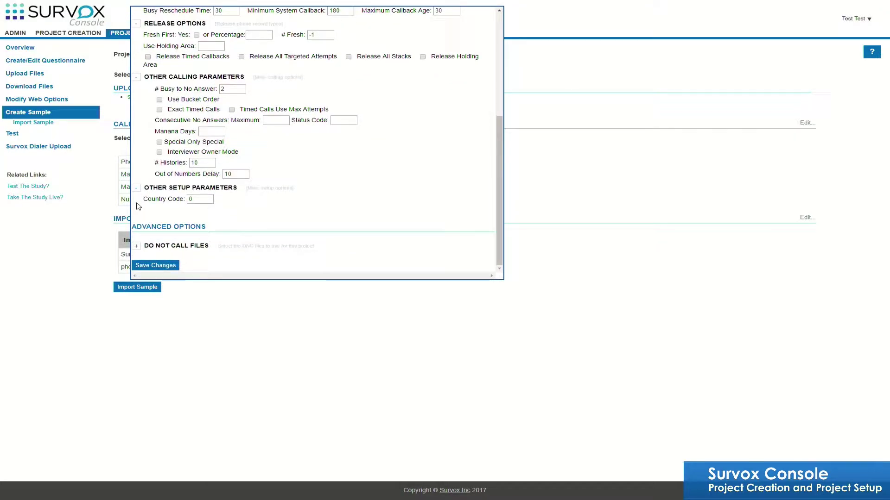
# Step: Check the source options for Do Not Call files and save the calling parameter changes
pyautogui.click(136, 246)
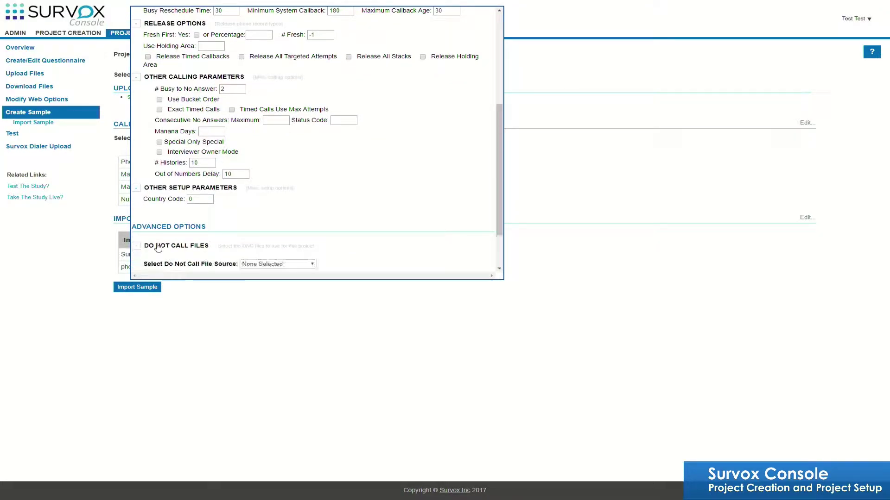
pyautogui.scroll(-2, 208, 248)
pyautogui.scroll(-3, 210, 246)
pyautogui.click(313, 205)
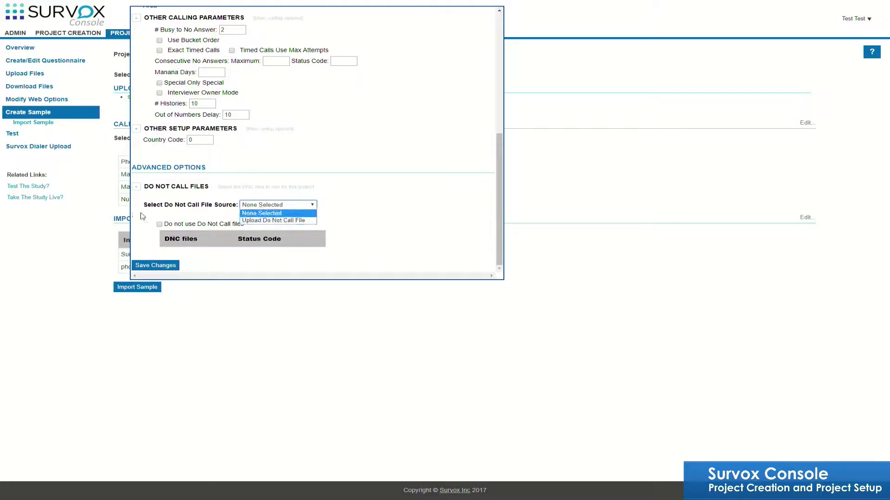
pyautogui.click(147, 265)
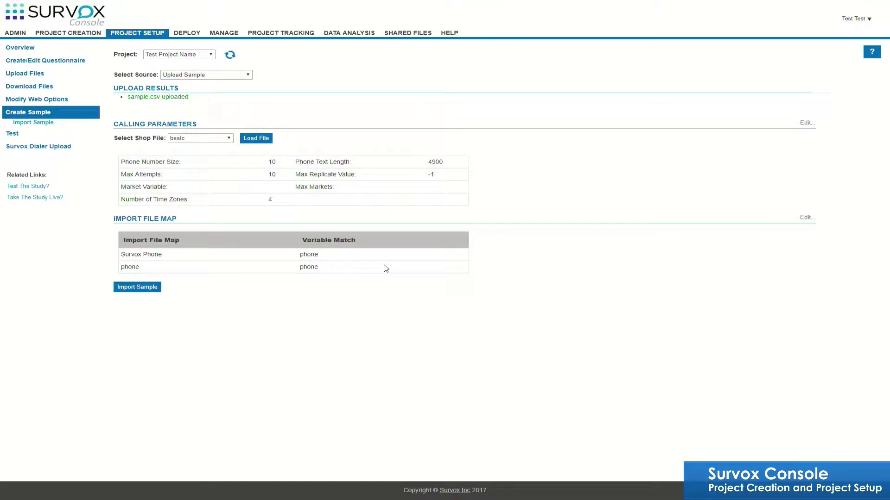
# Step: Check the variable choices for Survox Phone in the import file map and save the map with phone selected
pyautogui.click(806, 217)
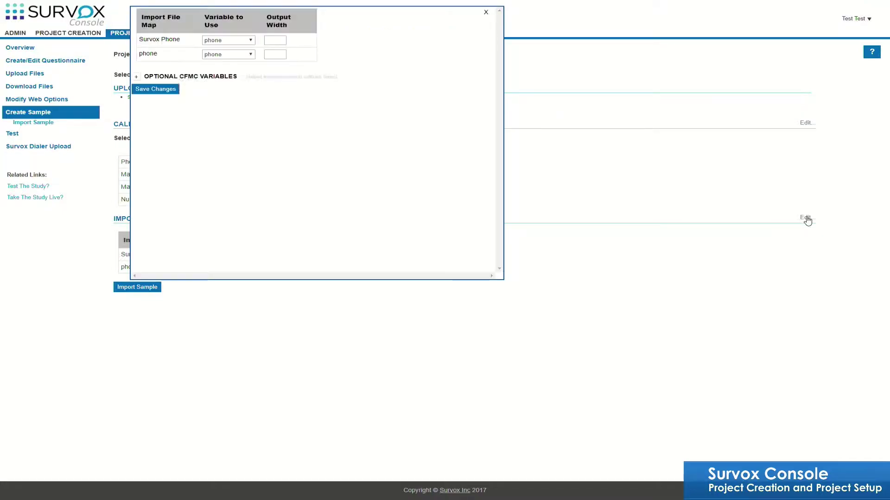
pyautogui.click(249, 42)
pyautogui.click(250, 44)
pyautogui.click(146, 89)
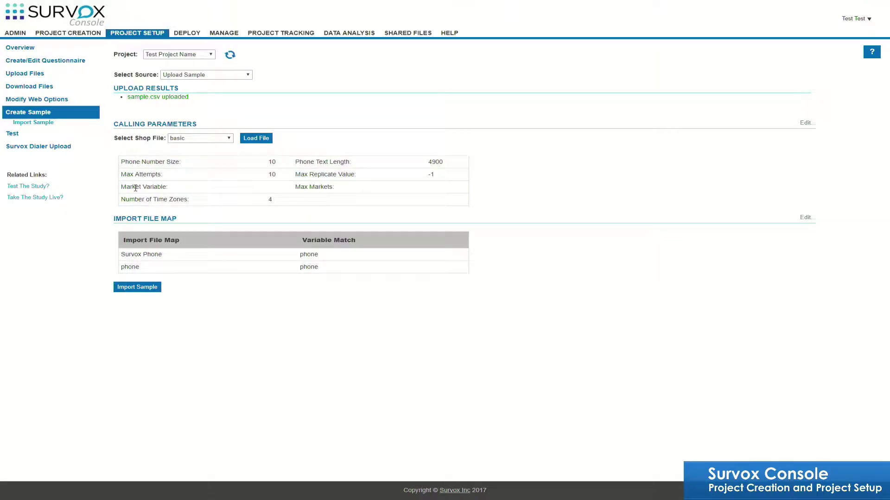
# Step: Import the sample into Test Project Name and review the FONEBULD return log and downloadable files
pyautogui.click(140, 288)
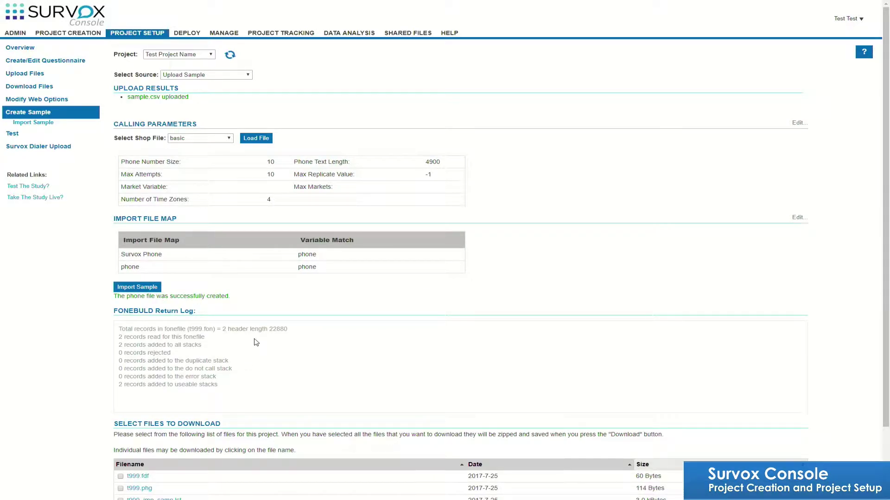
pyautogui.scroll(-3, 257, 343)
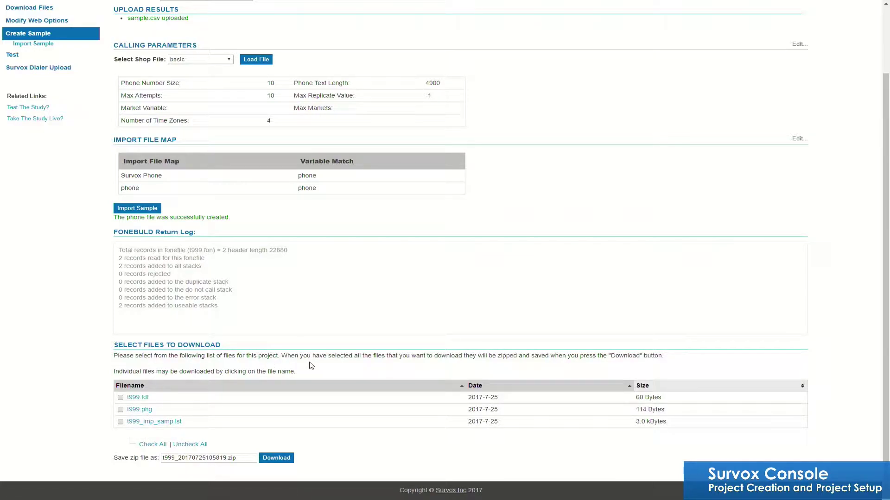
pyautogui.scroll(3, 311, 366)
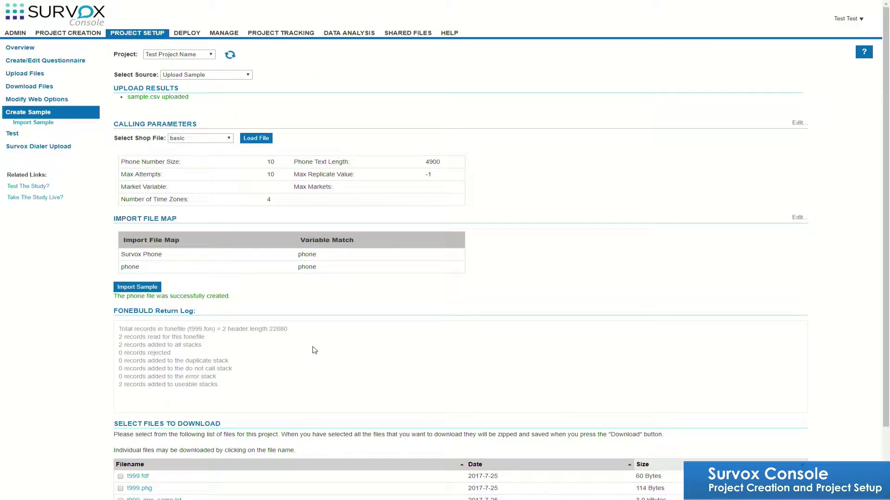
# Step: Prepare Test Project Name for testing with a rebuilt test sample and open its test link in a new window
pyautogui.click(18, 138)
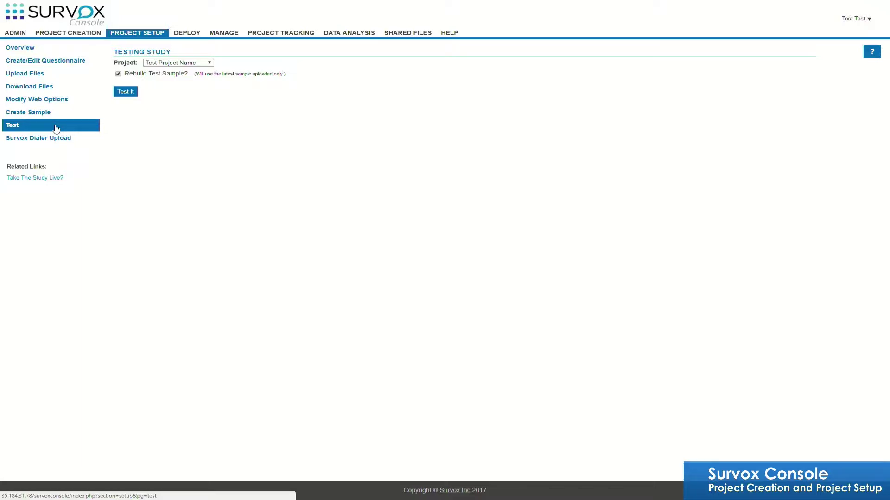
pyautogui.click(130, 95)
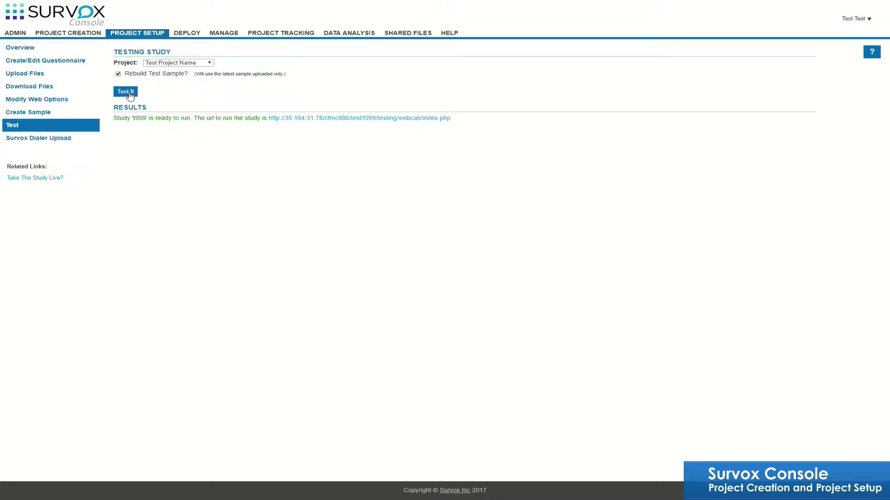
pyautogui.rightClick(374, 120)
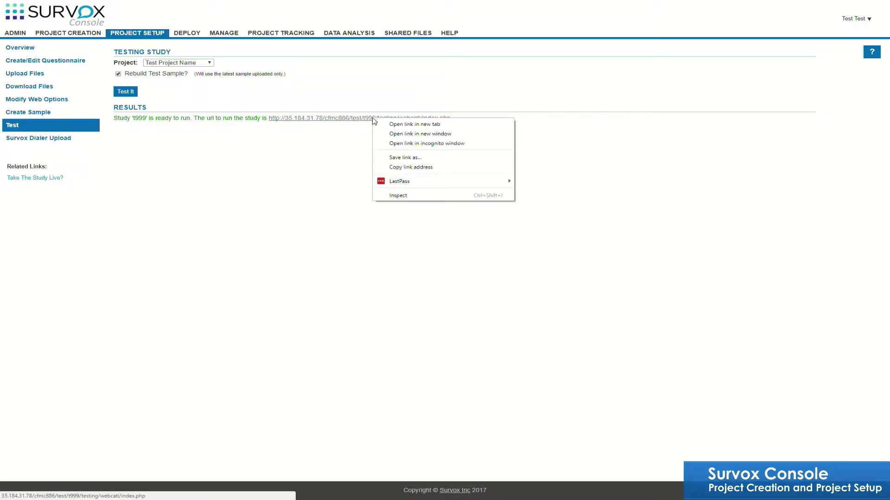
pyautogui.click(404, 134)
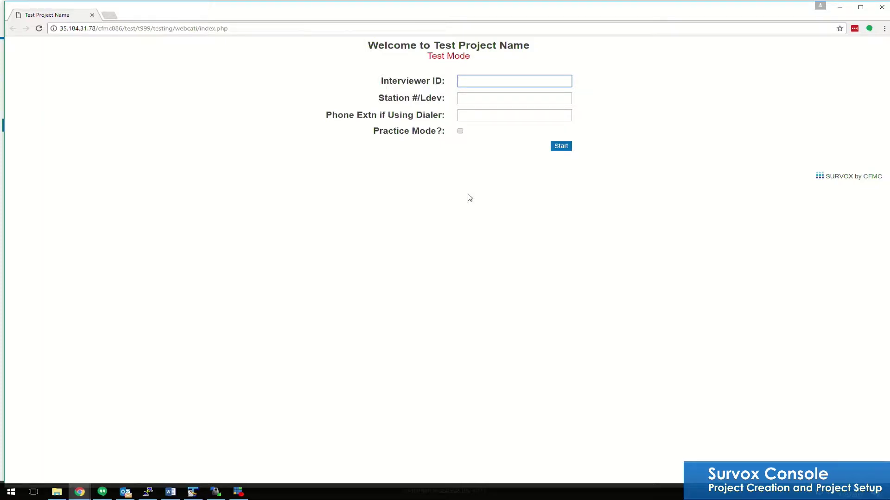
# Step: Sign in to the test study with interviewer ID dbug, leaving the station and phone extension blank
pyautogui.write('dbug')
pyautogui.click(492, 116)
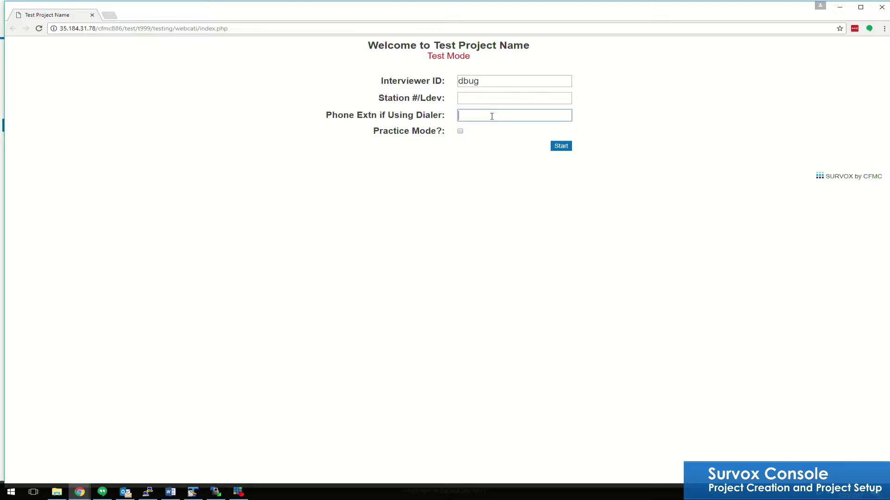
pyautogui.click(567, 146)
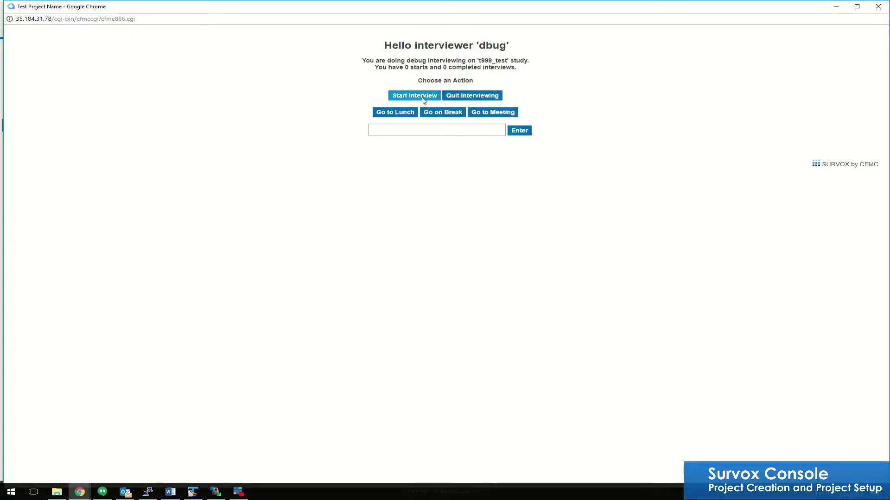
# Step: Start a debug interview, request the next available phone record and submit 01 as the response
pyautogui.click(423, 100)
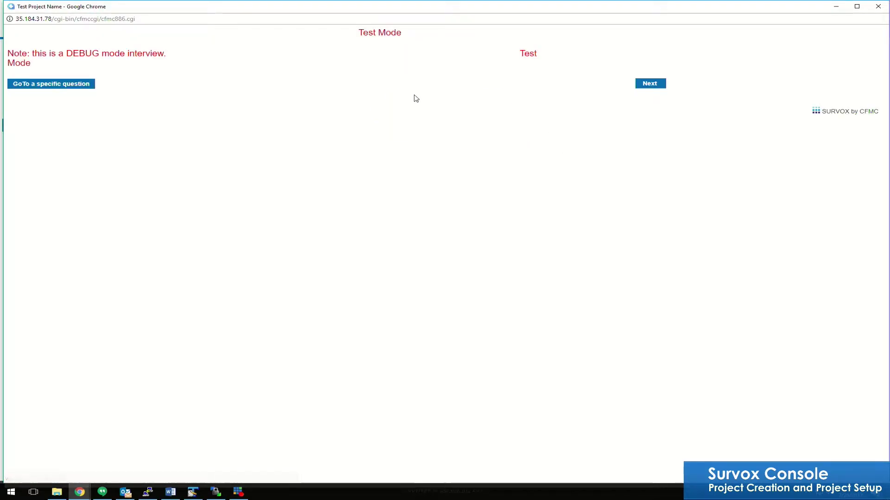
pyautogui.click(645, 88)
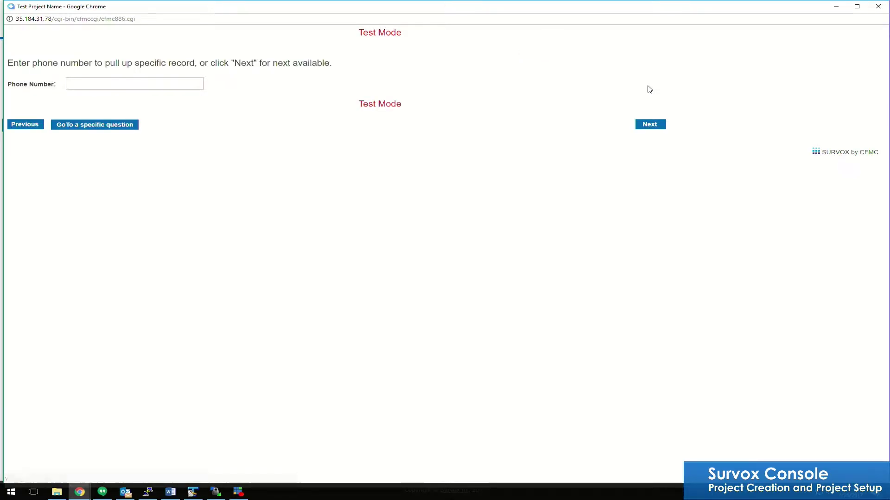
pyautogui.click(650, 124)
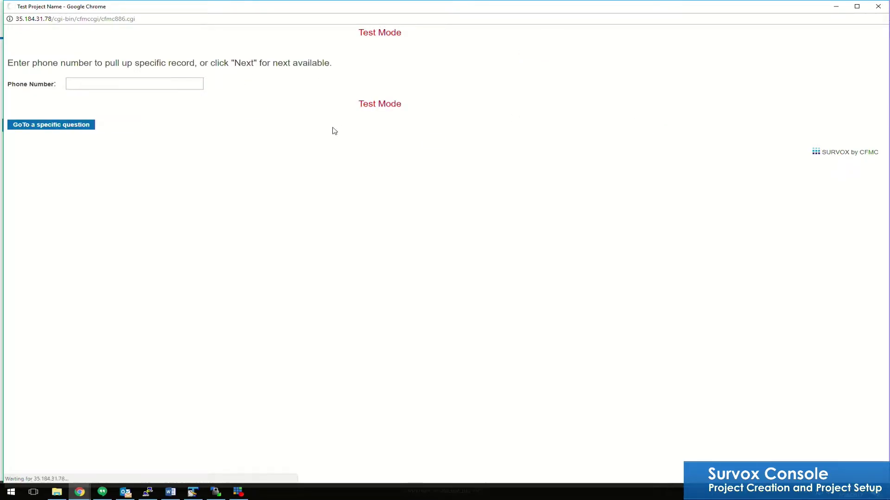
pyautogui.click(532, 174)
pyautogui.write('01')
pyautogui.press('Return')
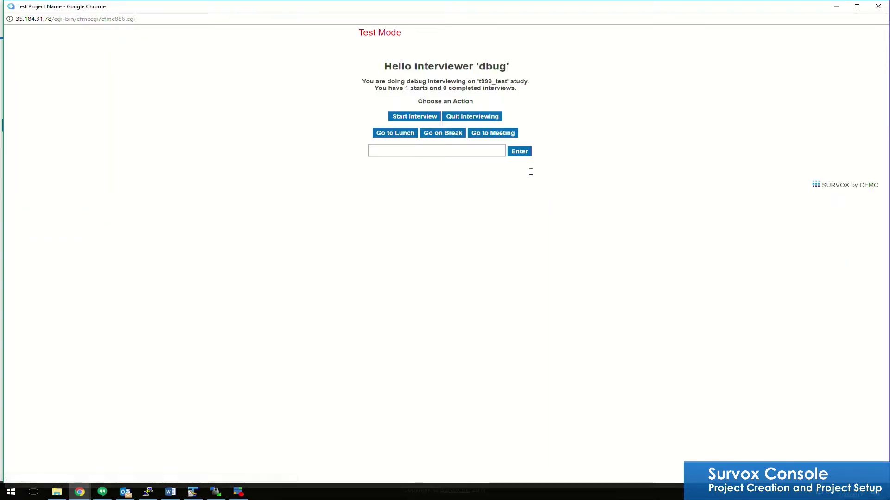
# Step: Quit interviewing and close the interview and test sign-in windows
pyautogui.click(490, 119)
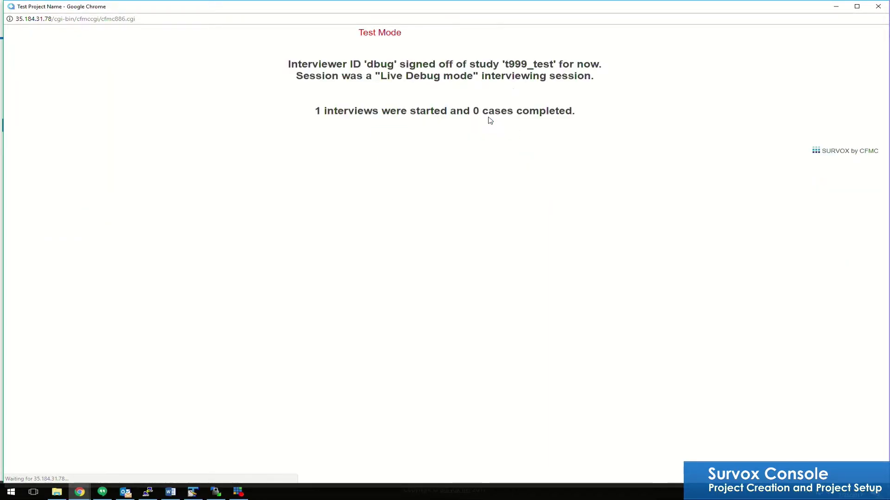
pyautogui.click(878, 8)
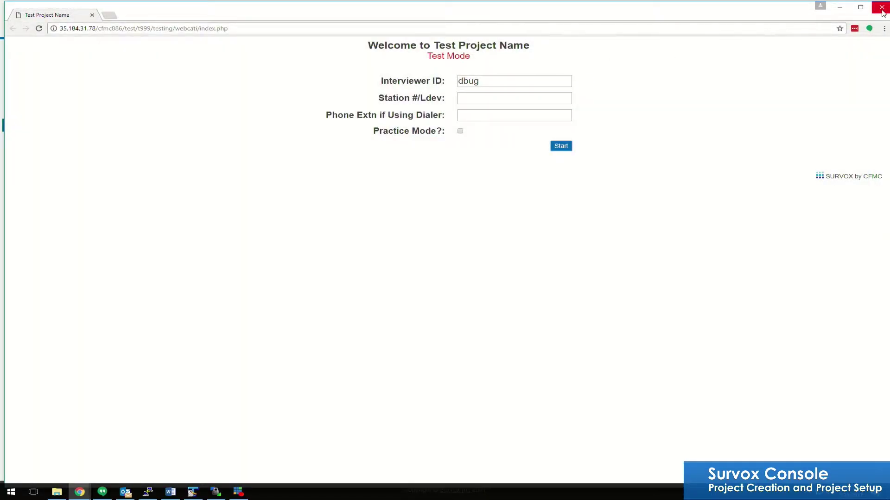
pyautogui.click(882, 10)
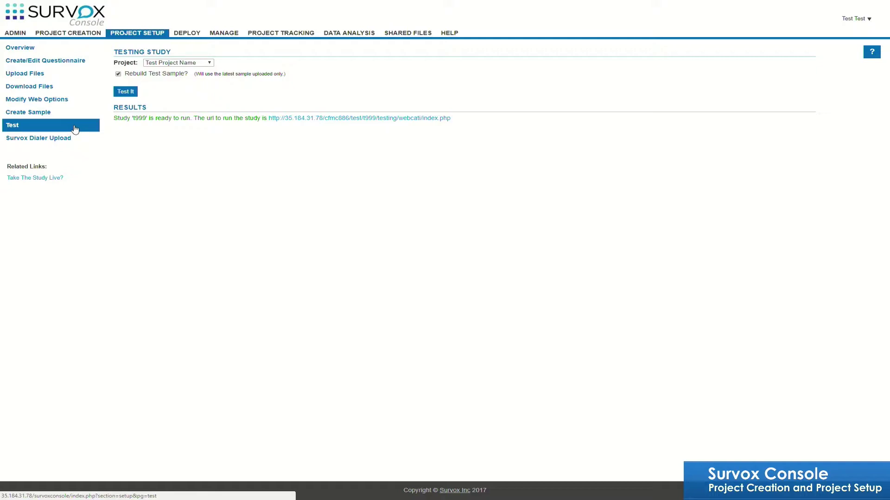
# Step: Browse the survey themes and assign CFMC_WEBAUTH to Test Project Name
pyautogui.click(49, 98)
pyautogui.click(41, 113)
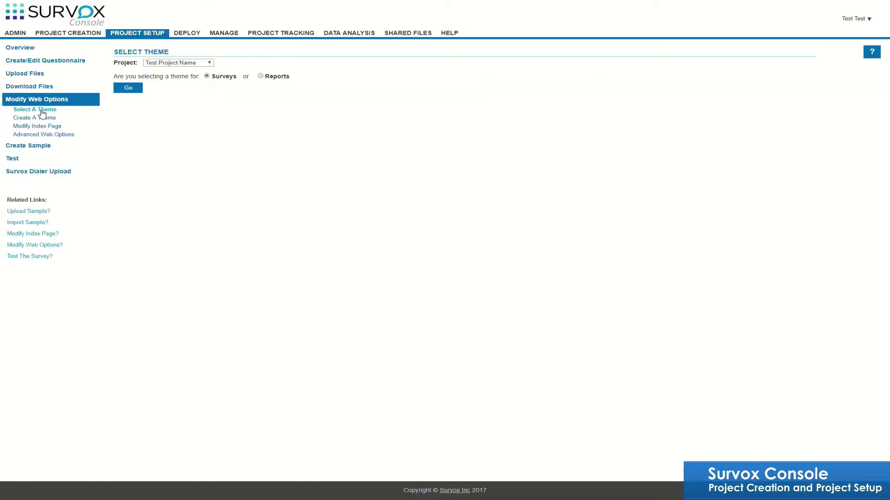
pyautogui.click(130, 90)
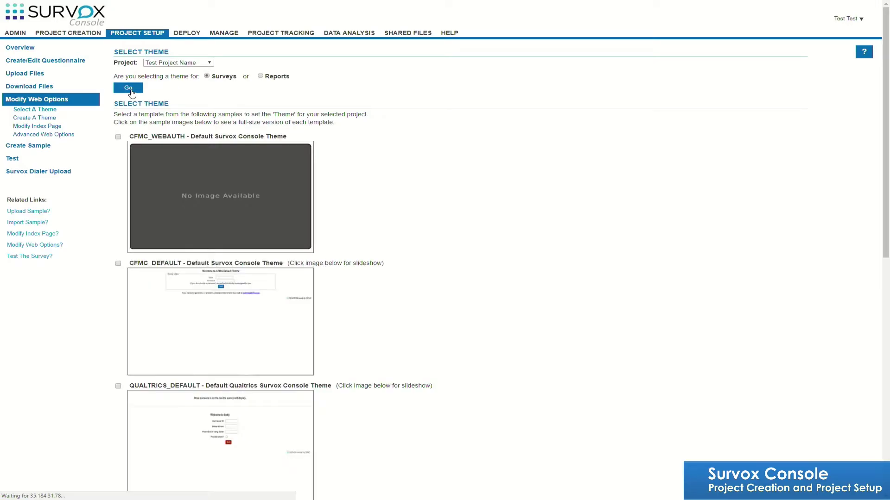
pyautogui.scroll(-5, 291, 228)
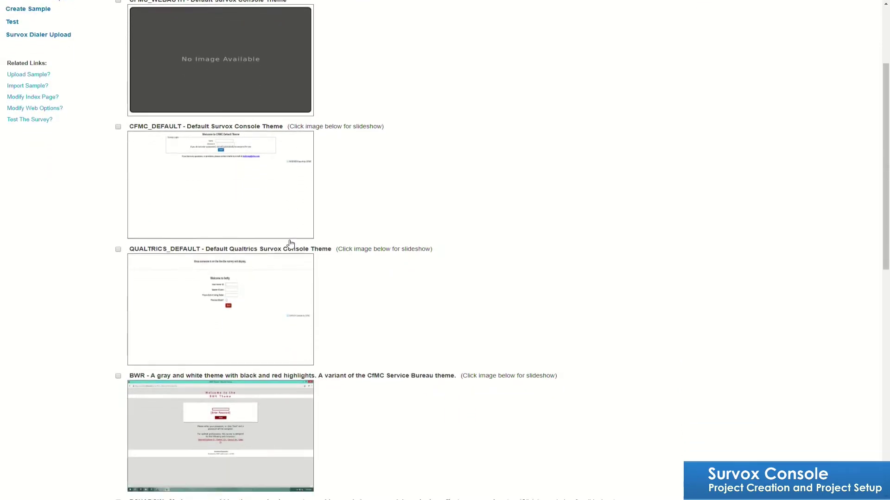
pyautogui.scroll(-6, 290, 244)
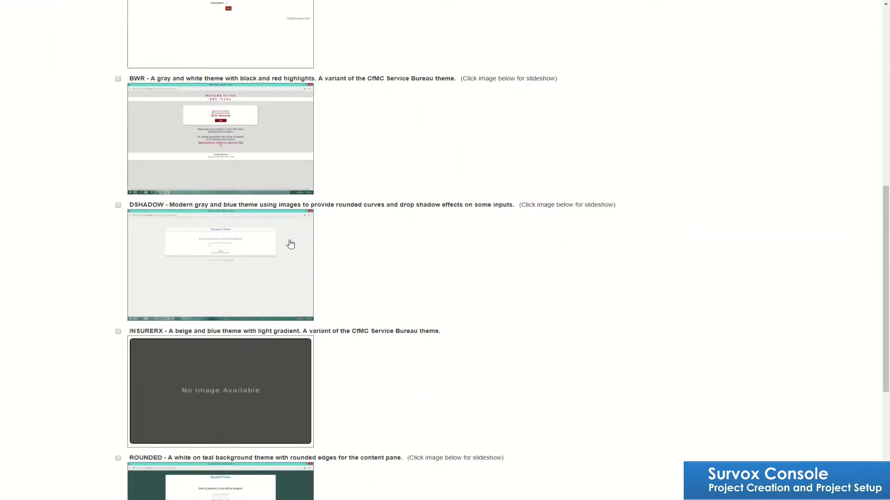
pyautogui.scroll(11, 290, 244)
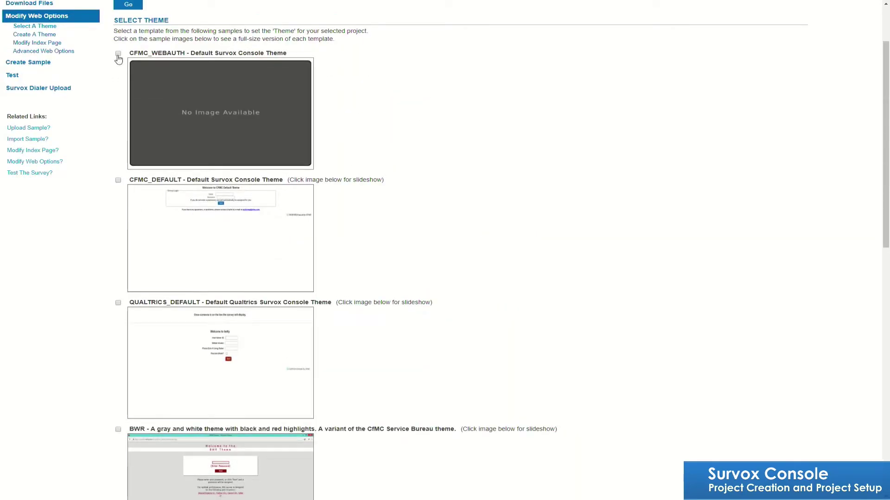
pyautogui.scroll(-2, 212, 199)
pyautogui.scroll(-11, 212, 199)
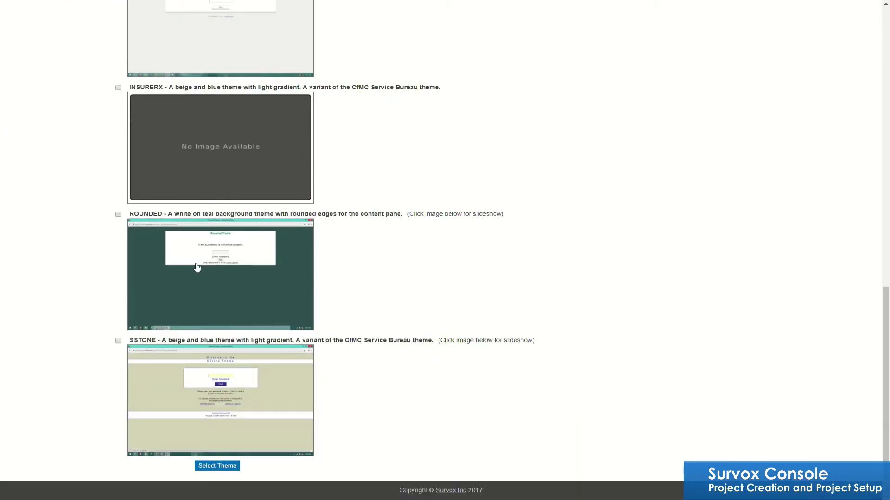
pyautogui.click(227, 472)
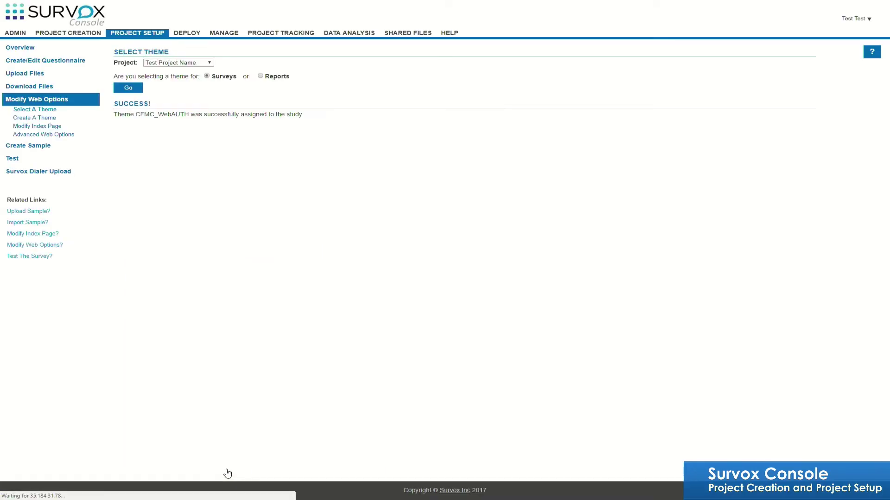
# Step: View the index page settings and save the advanced web options with Multiple Response selected for error message editing
pyautogui.click(51, 127)
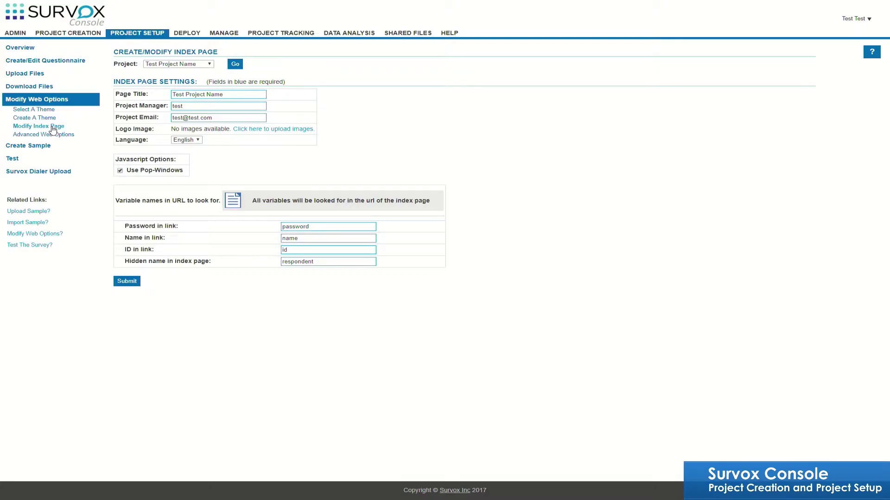
pyautogui.click(53, 135)
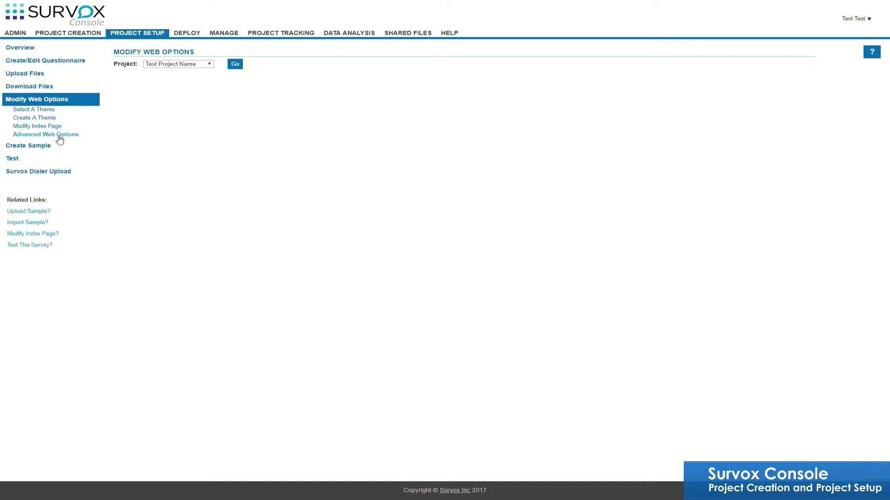
pyautogui.click(237, 66)
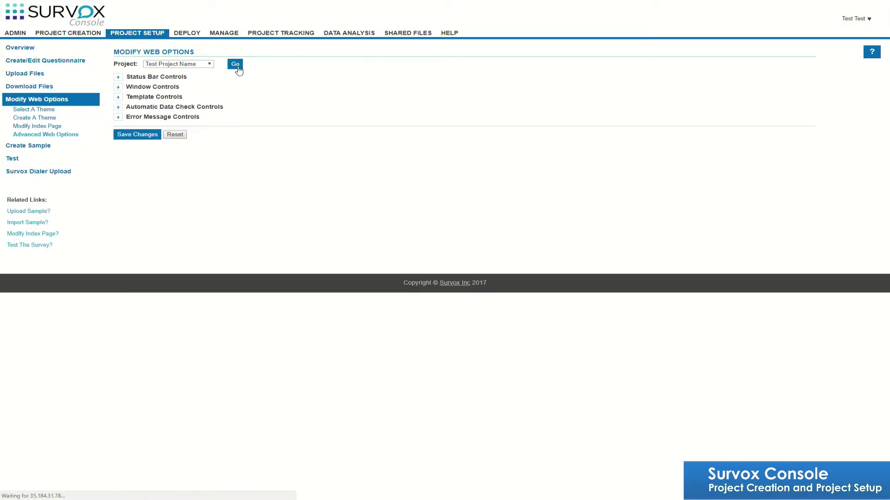
pyautogui.click(118, 118)
pyautogui.click(325, 125)
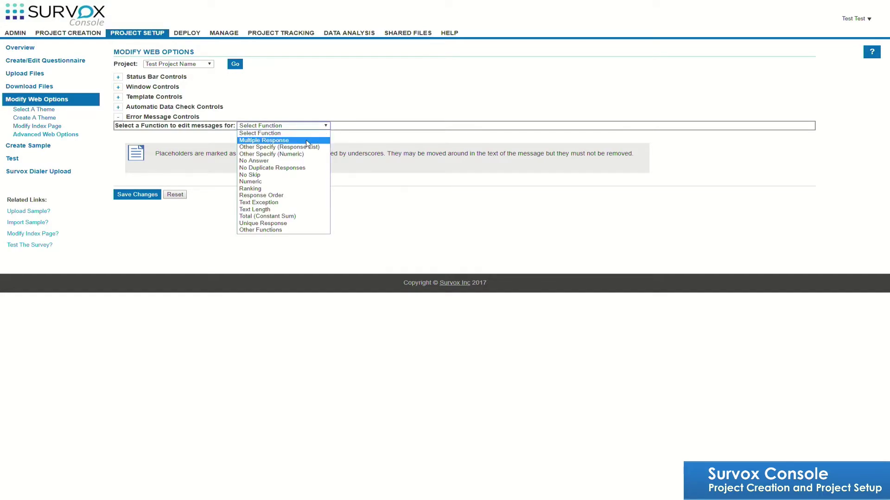
pyautogui.click(307, 141)
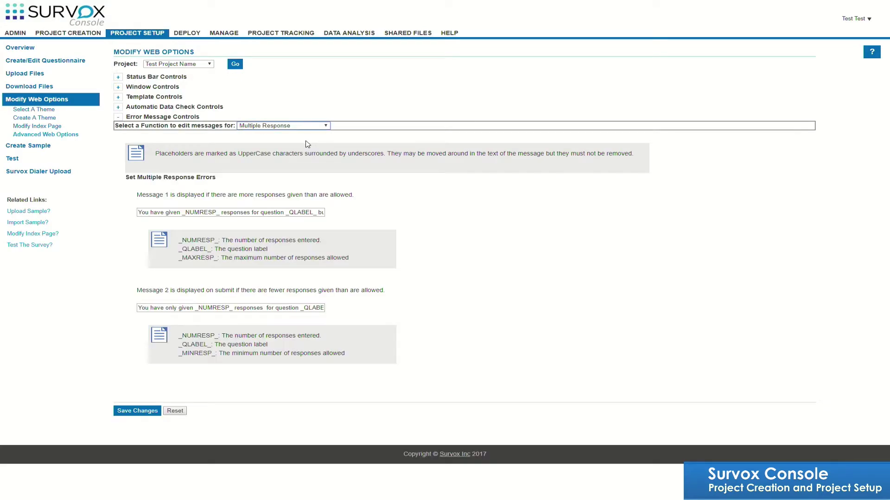
pyautogui.click(145, 411)
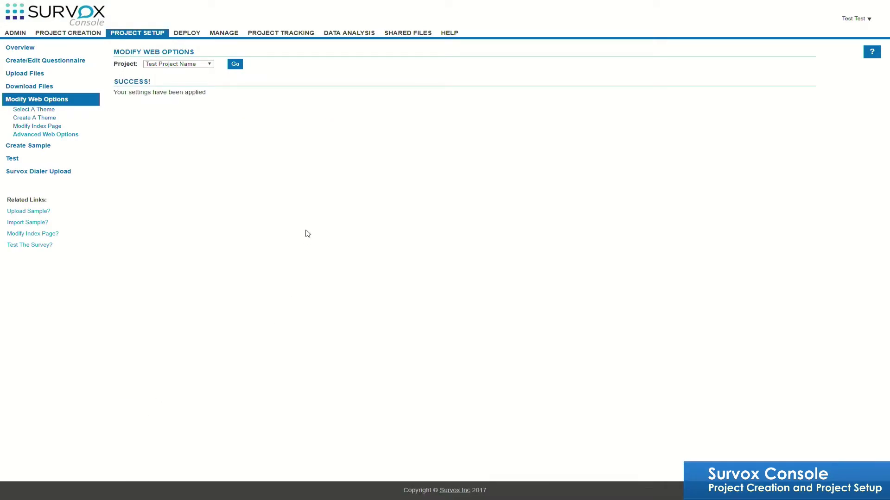
# Step: Choose Playback Files as the Survox Dialer upload target, view its sound file upload page and return to the console
pyautogui.click(34, 174)
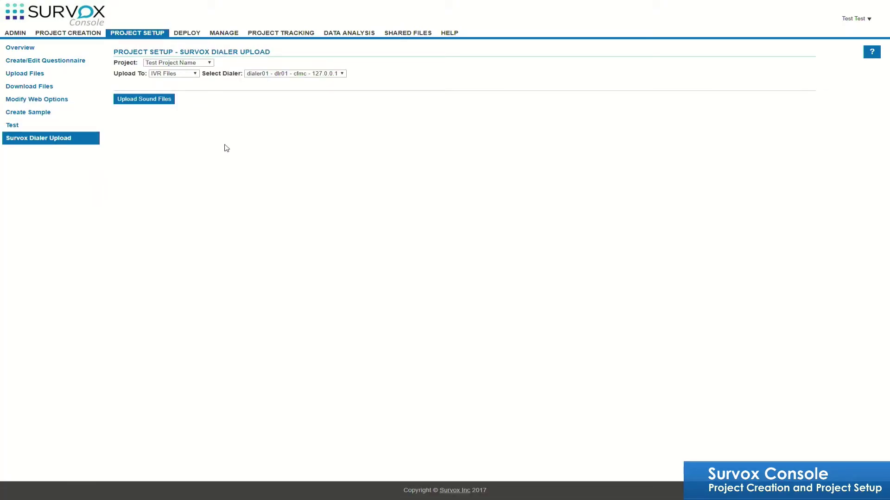
pyautogui.click(195, 76)
pyautogui.click(193, 88)
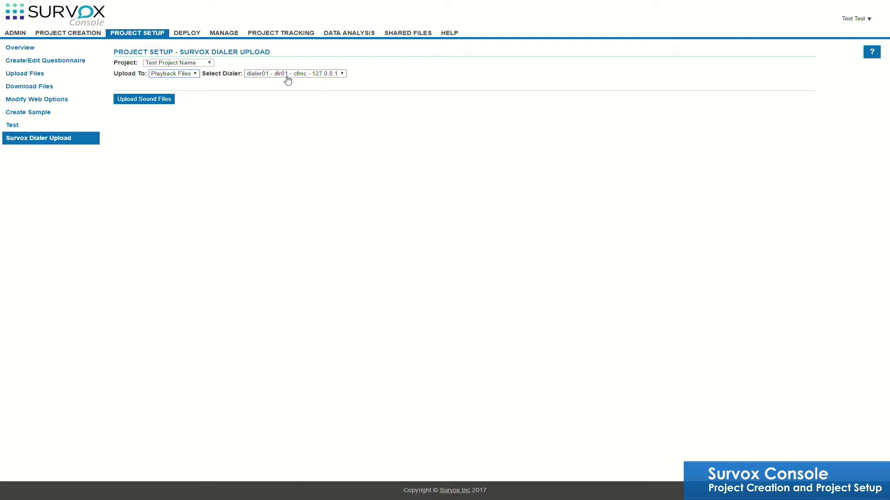
pyautogui.click(133, 99)
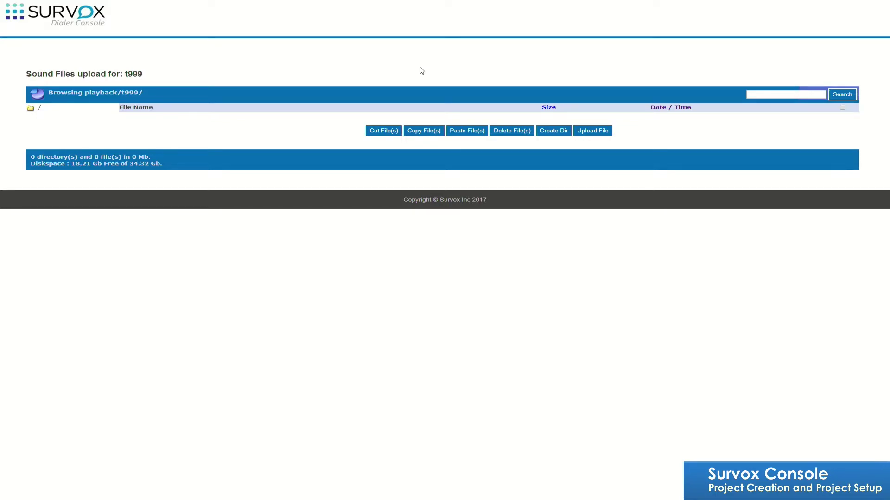
pyautogui.press('F11')
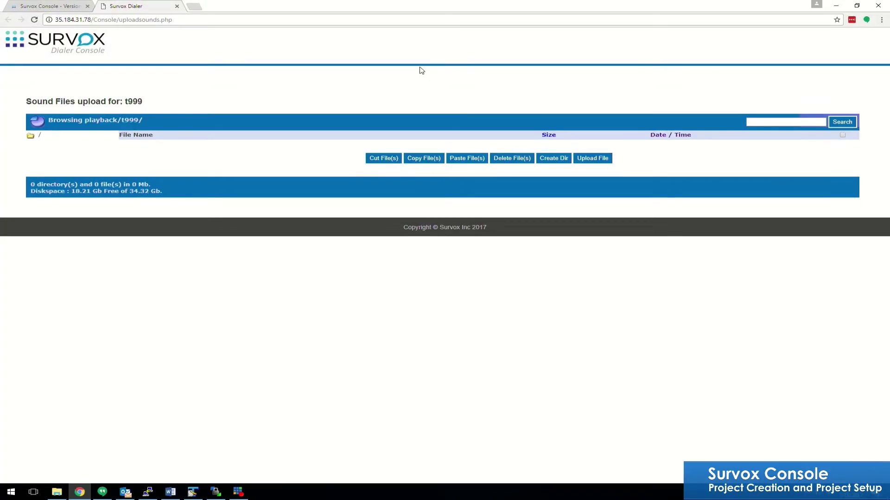
pyautogui.click(53, 7)
pyautogui.press('F11')
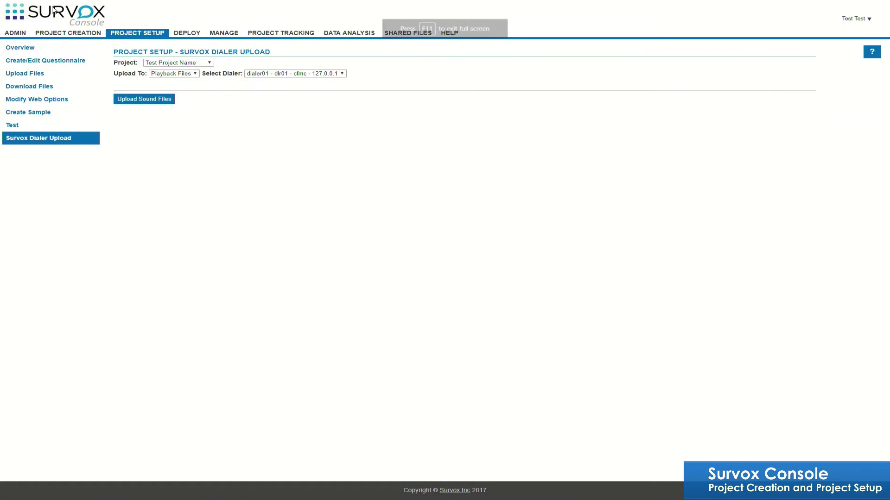
# Step: Deploy Test Project Name by taking the study live
pyautogui.click(189, 36)
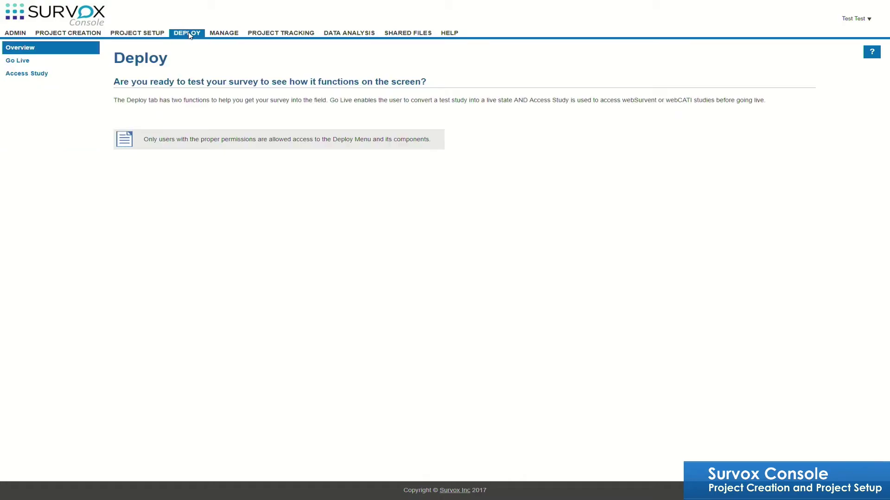
pyautogui.click(22, 64)
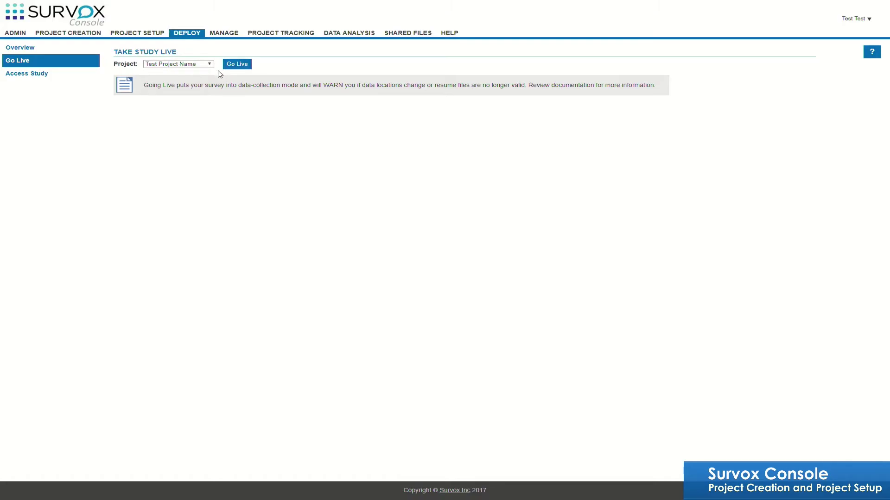
pyautogui.click(243, 66)
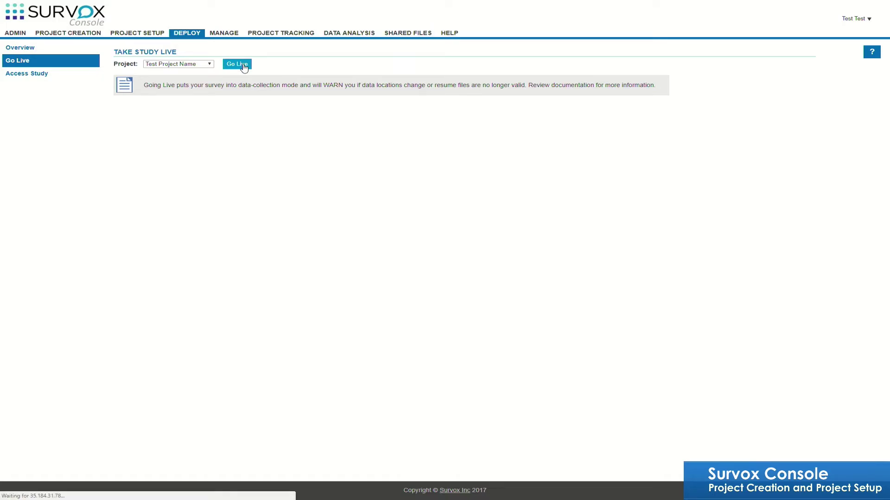